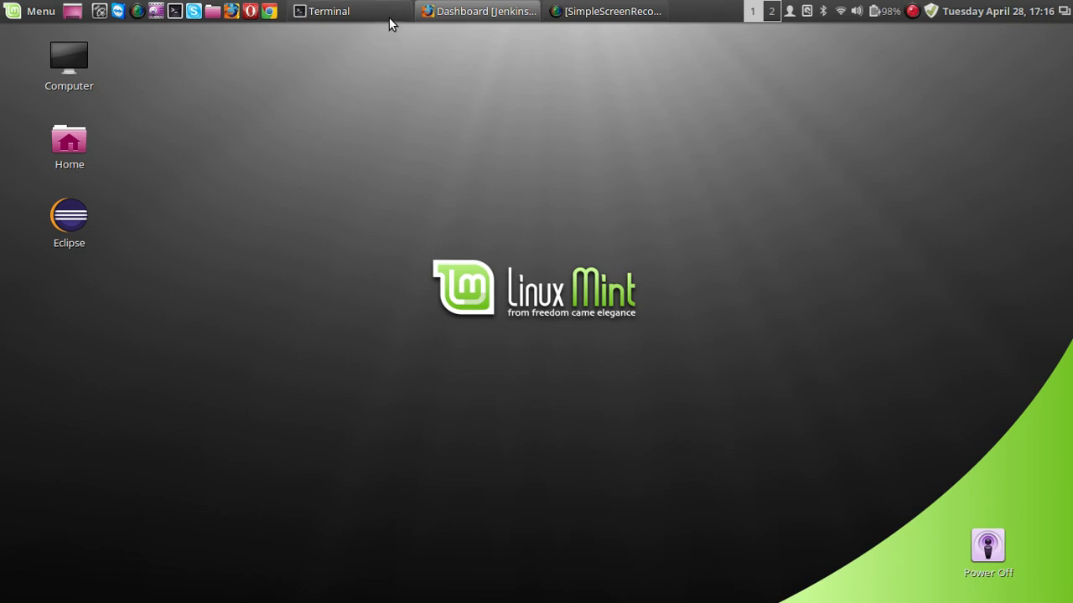
Switch to Jenkins in Firefox and open the plugin manager's list of available plugins.
left_click(426, 12)
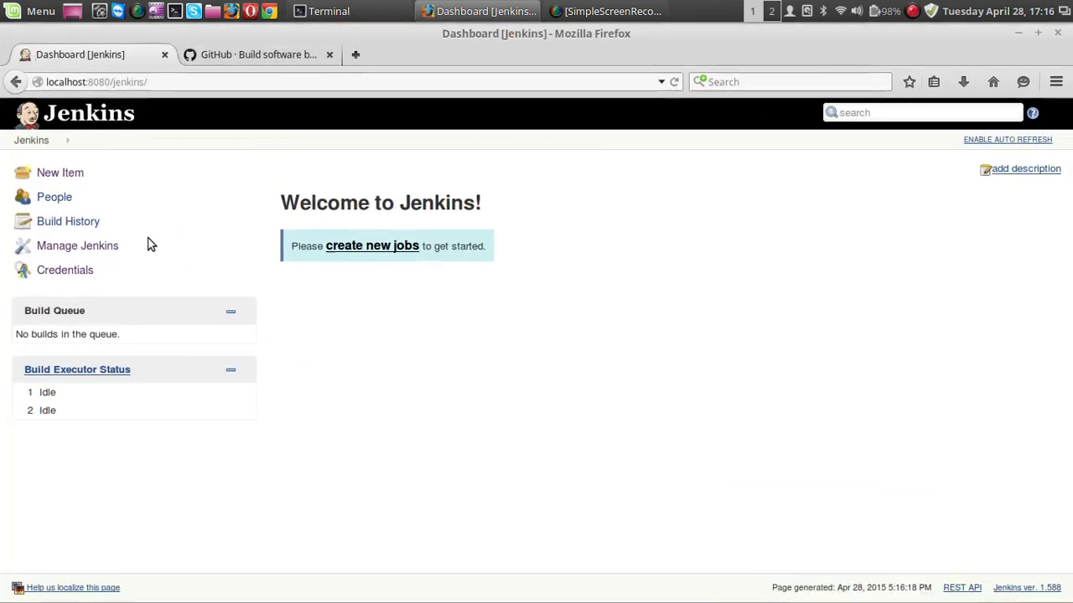
left_click(95, 253)
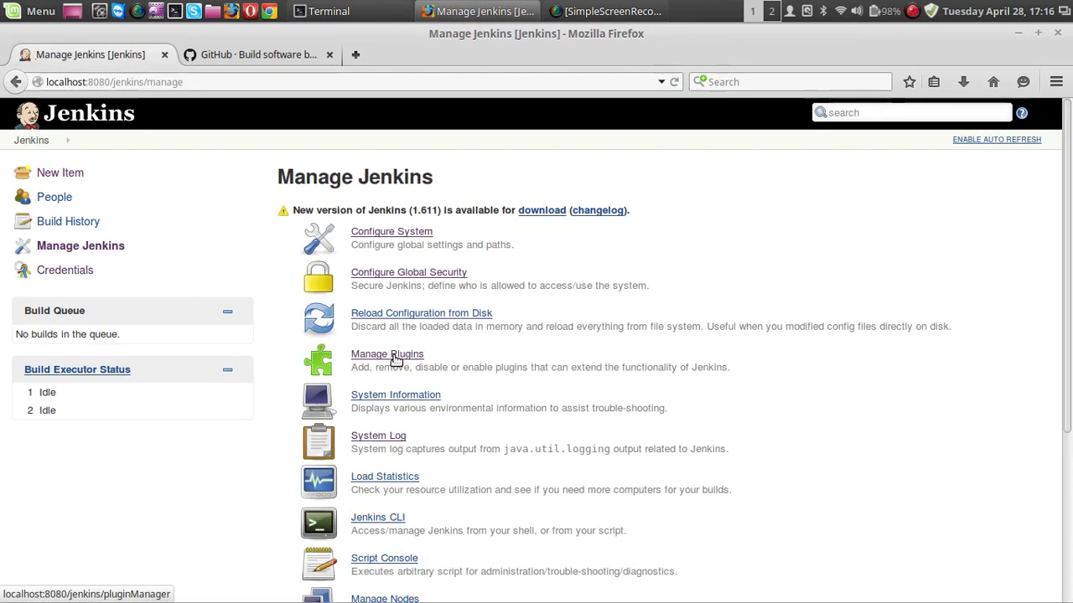
left_click(395, 357)
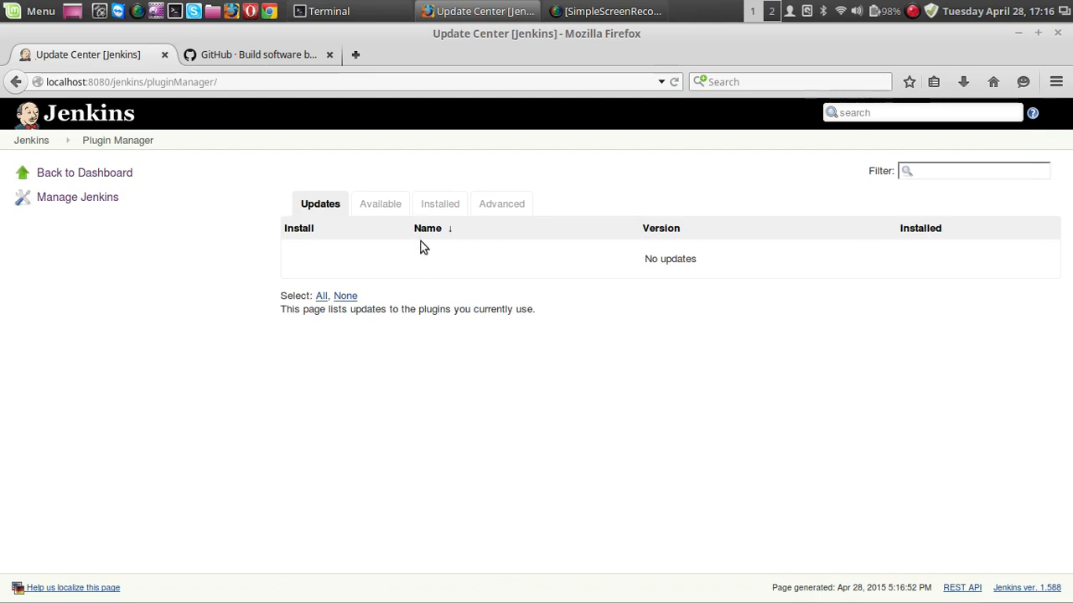
left_click(391, 207)
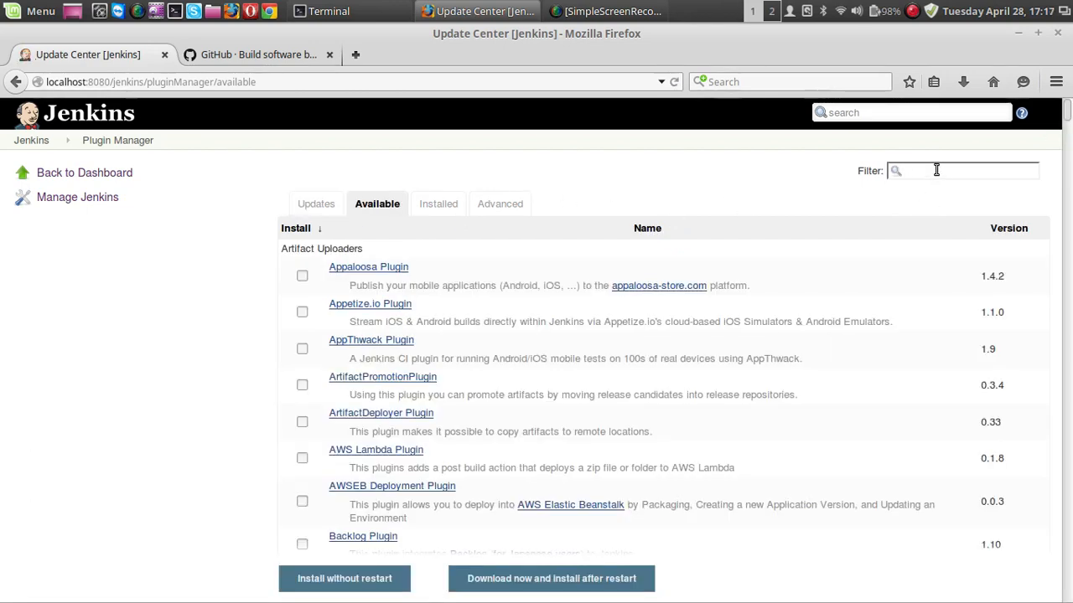
Filter the available plugins by "git pl" and install Git Plugin without restart.
type("gi")
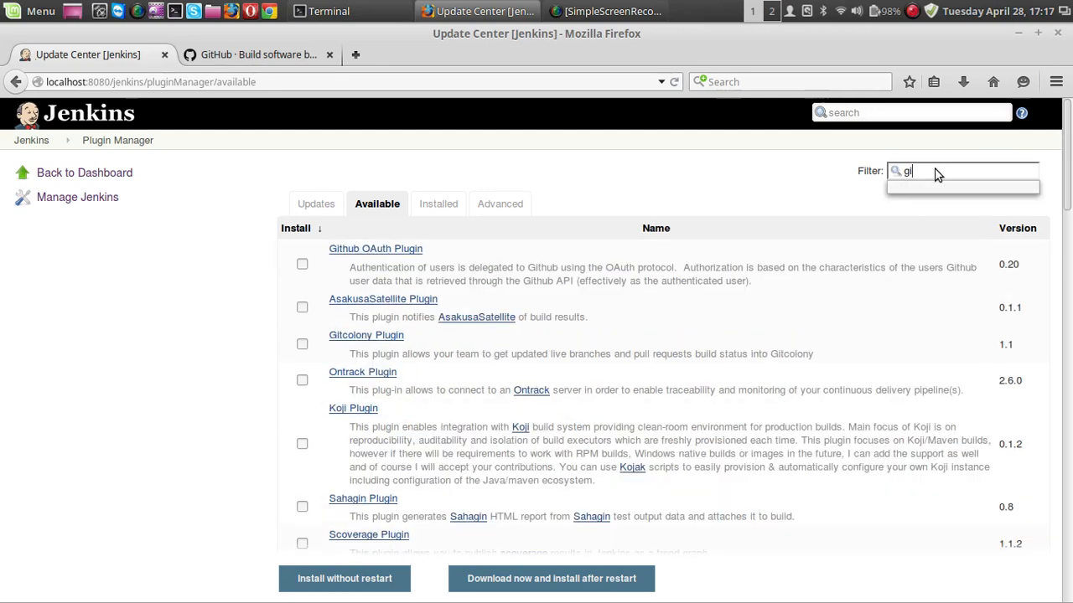
type("t ")
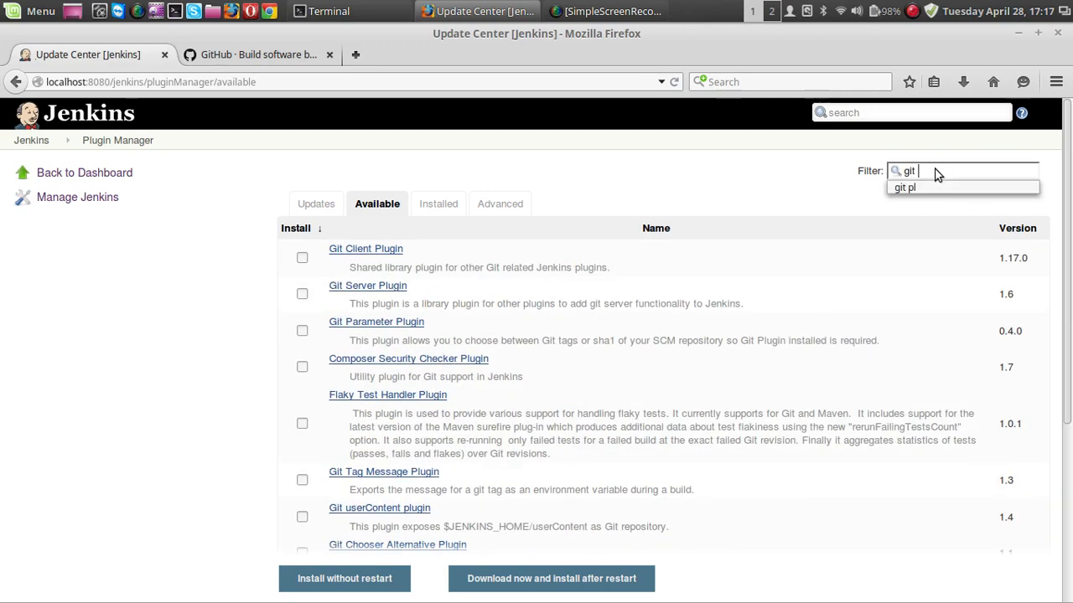
type("pl")
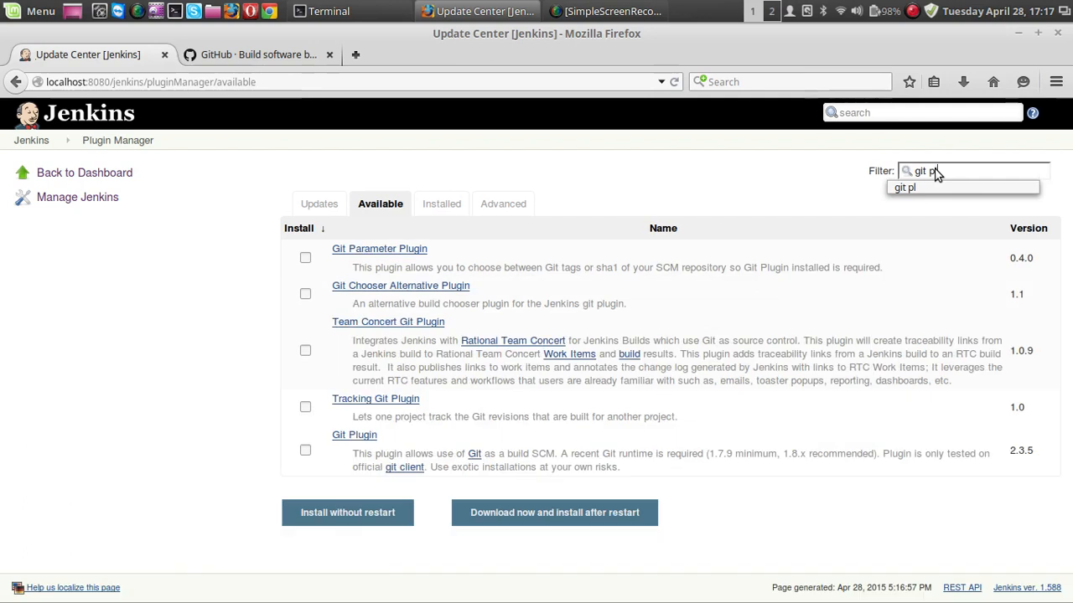
left_click(305, 452)
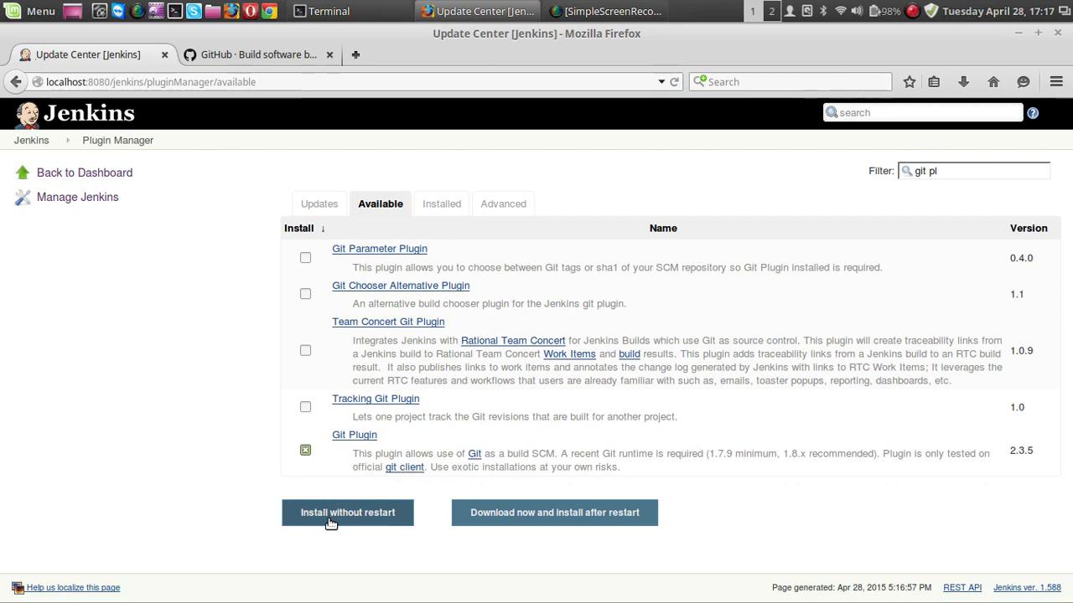
left_click(331, 521)
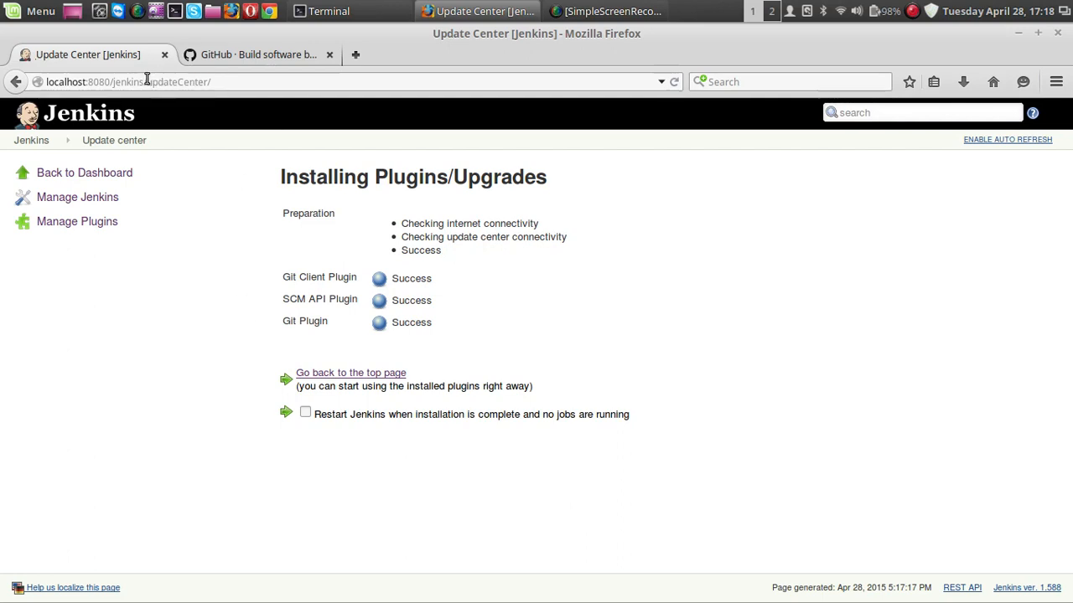
Restart Jenkins through localhost:8080/jenkins/restart and confirm the restart.
left_click_drag(147, 81, 254, 81)
key("BackSpace")
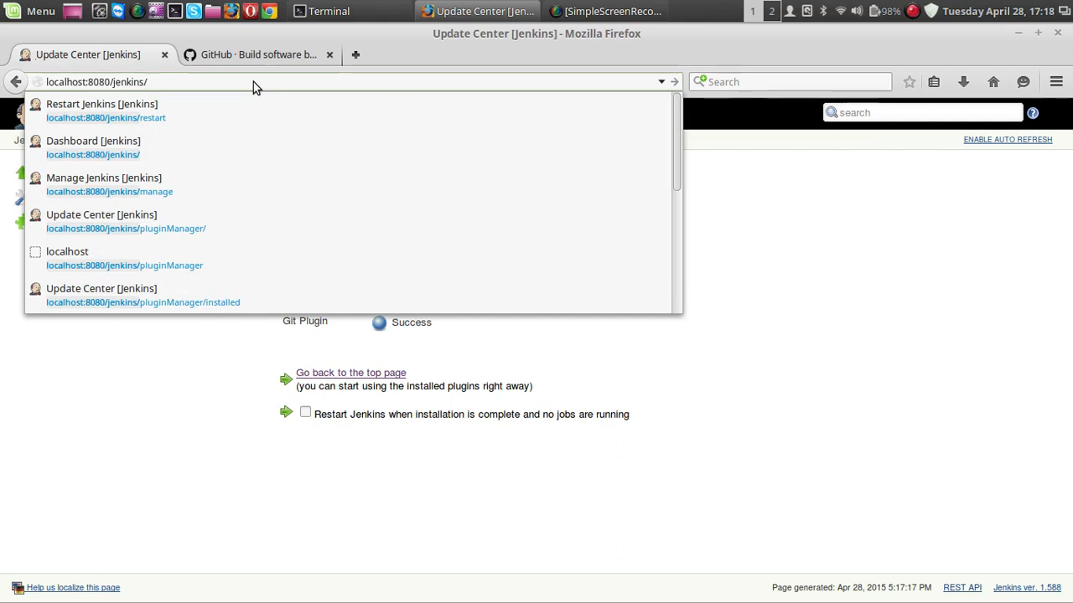
type("re")
key("Right")
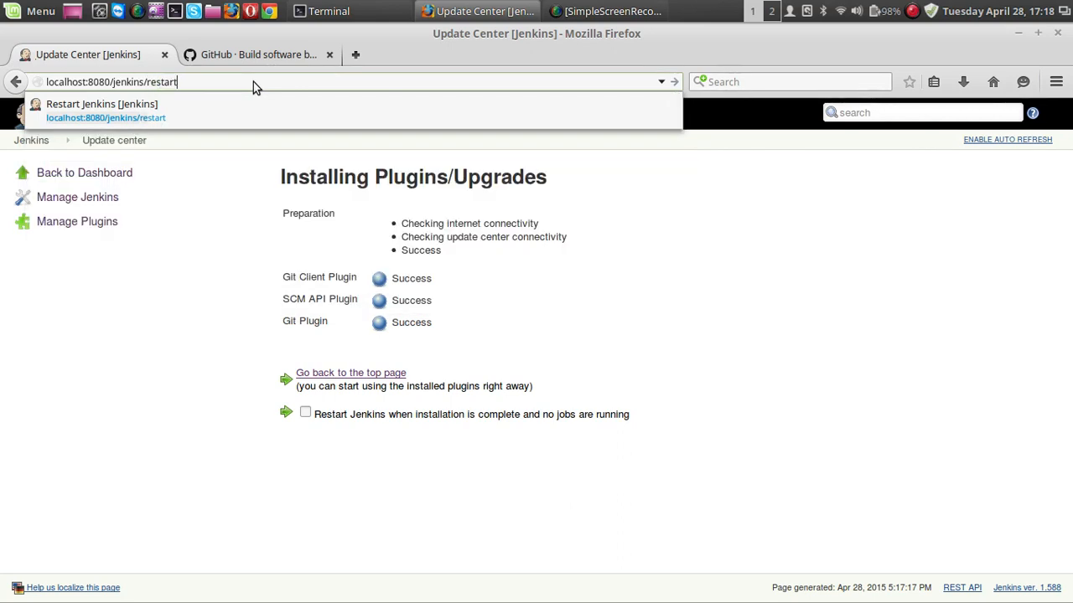
key("Return")
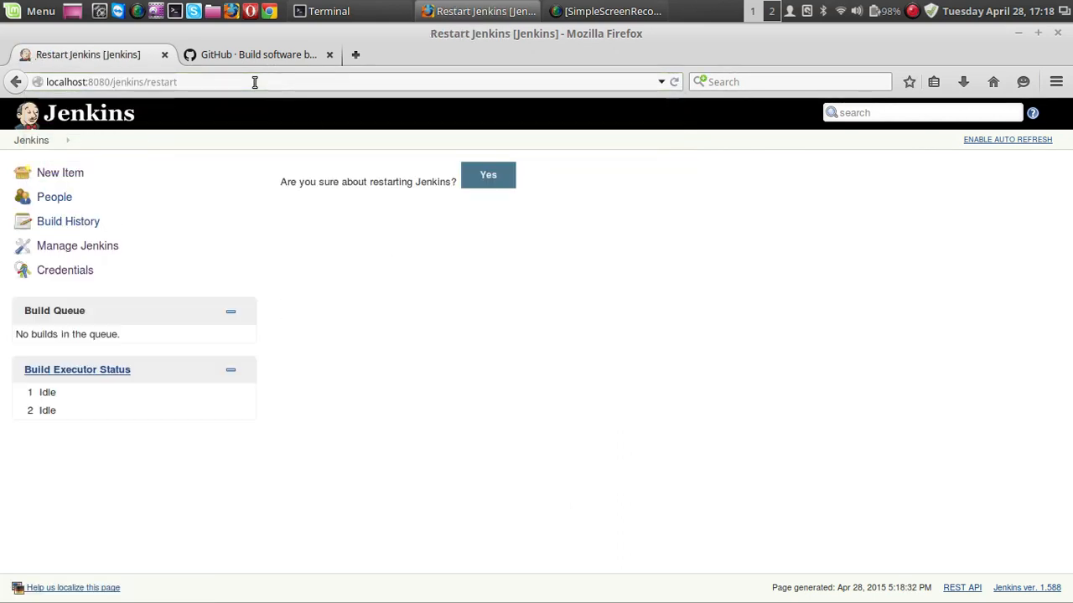
left_click(478, 181)
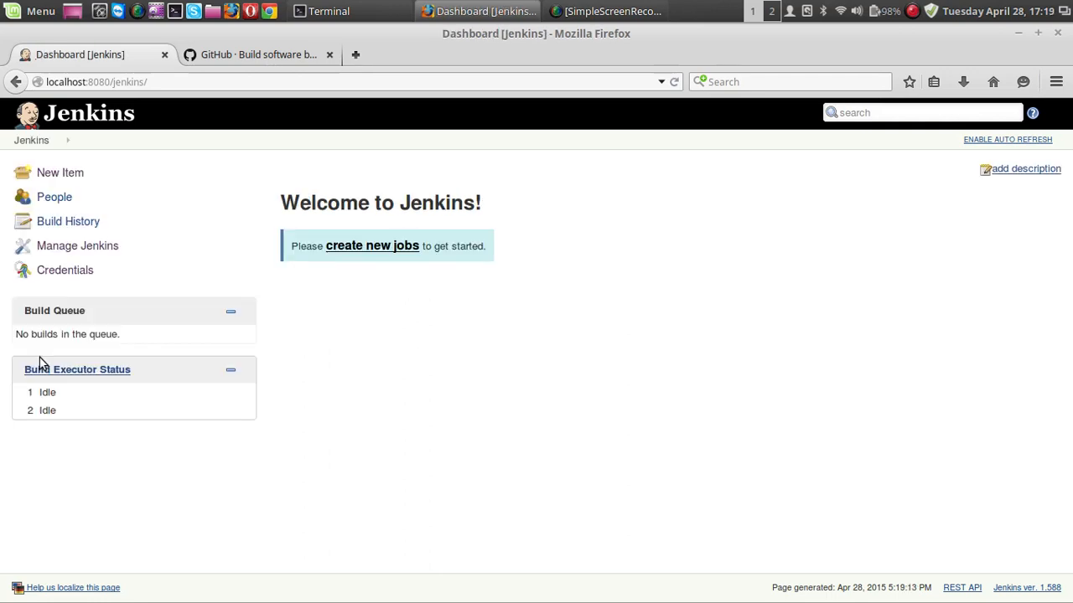
Create a new freestyle project named Git_Demo.
left_click(59, 174)
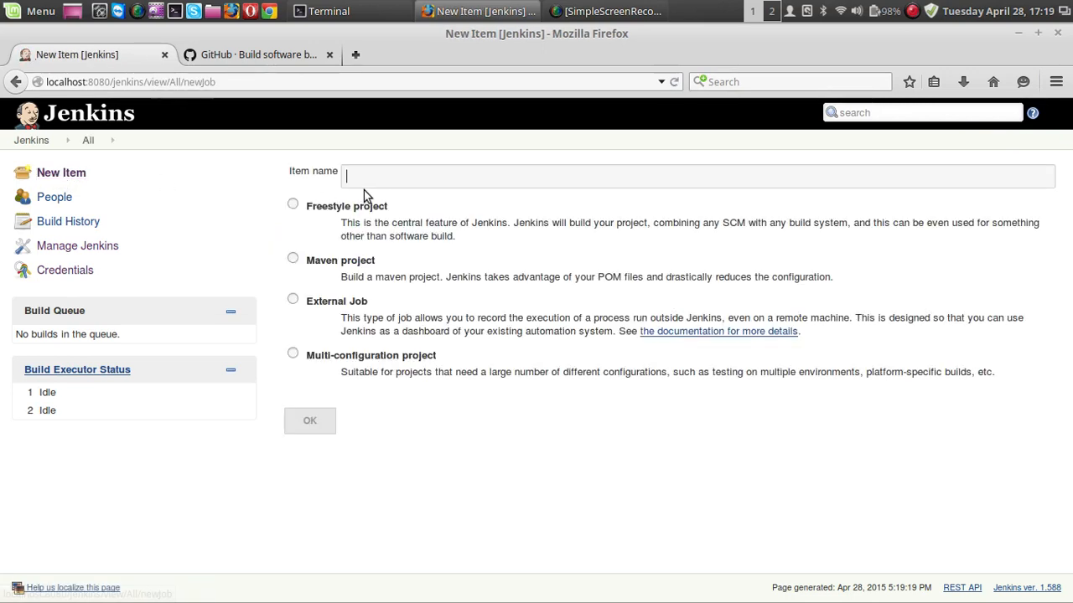
left_click(364, 181)
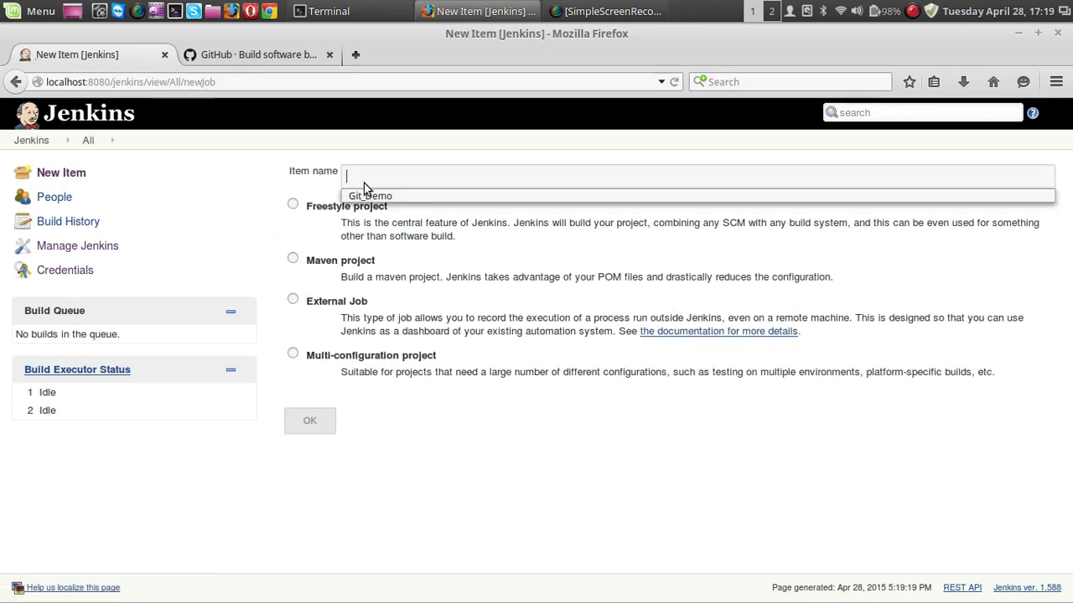
left_click(370, 195)
left_click_drag(402, 175, 315, 178)
left_click(408, 174)
left_click_drag(407, 172, 328, 176)
left_click(315, 179)
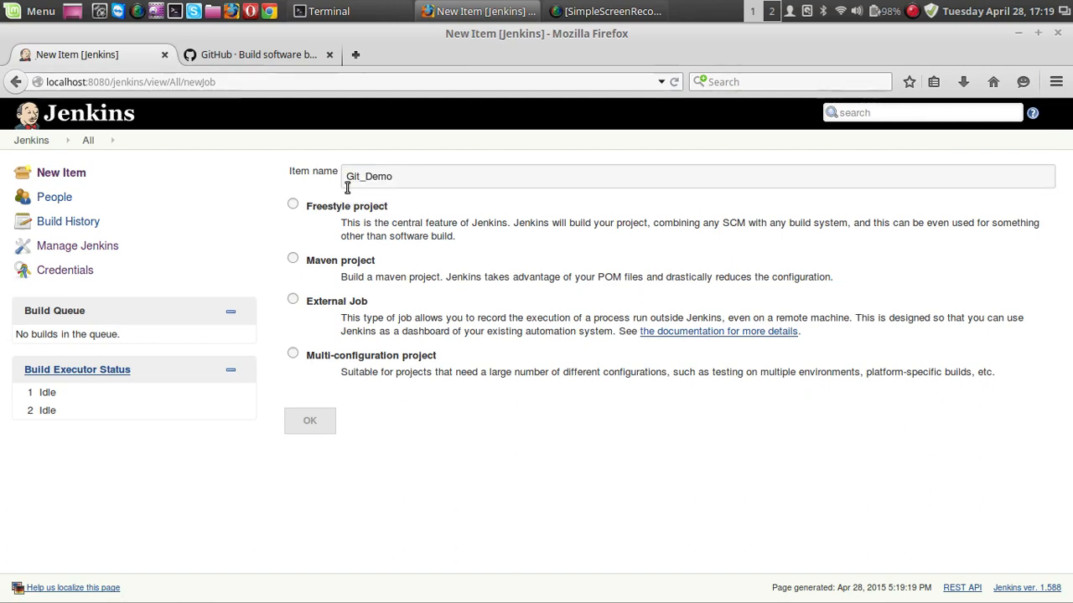
left_click(293, 205)
left_click(311, 423)
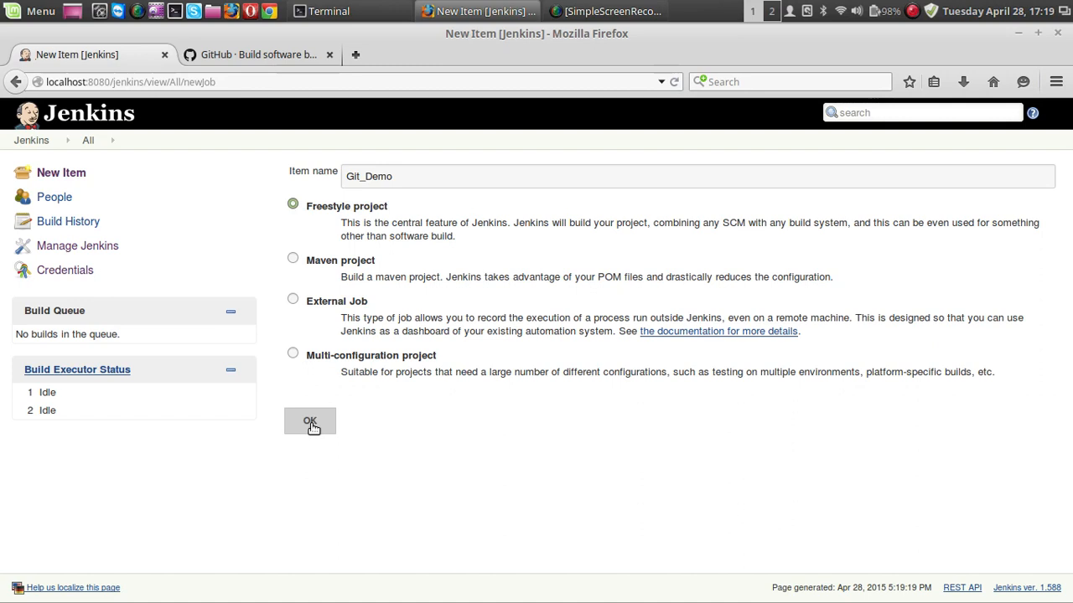
left_click(310, 421)
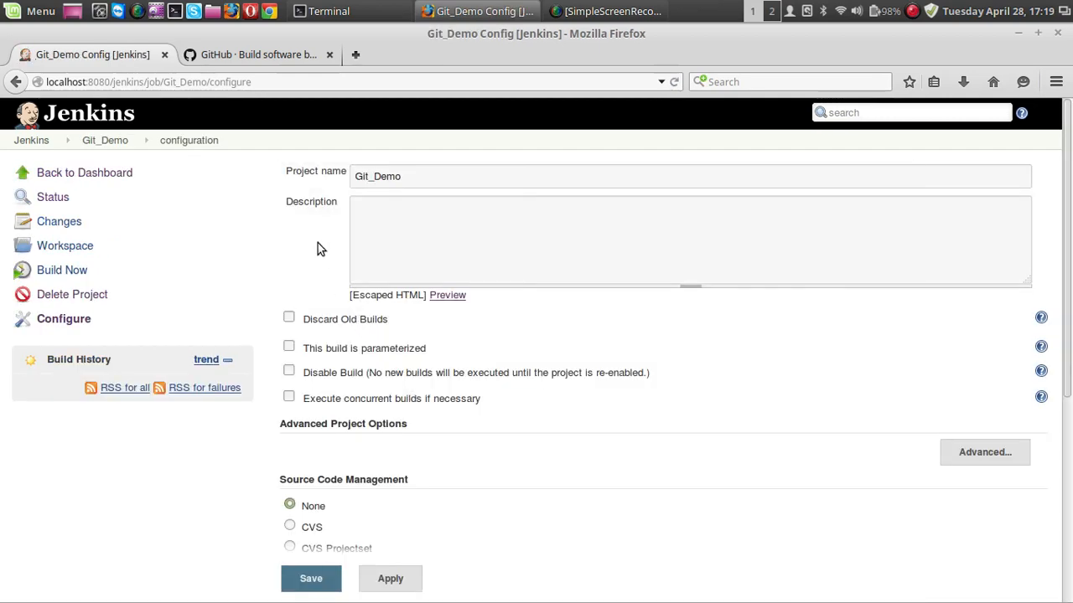
Set the Git_Demo project's source code management to Git.
scroll(317, 243, "down", 5)
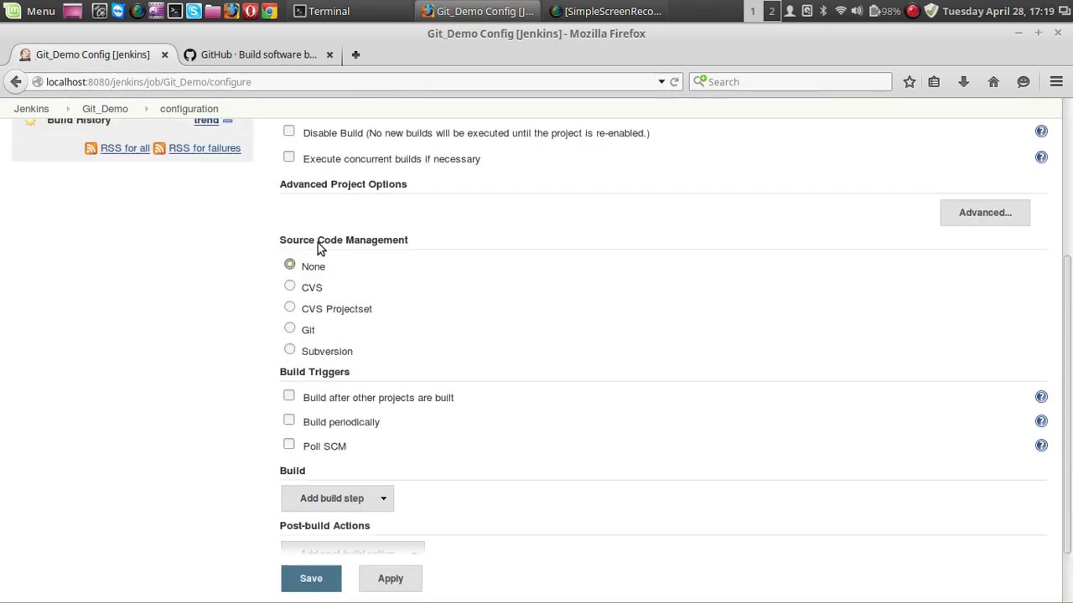
scroll(318, 243, "up", 5)
scroll(318, 243, "down", 6)
scroll(317, 243, "up", 4)
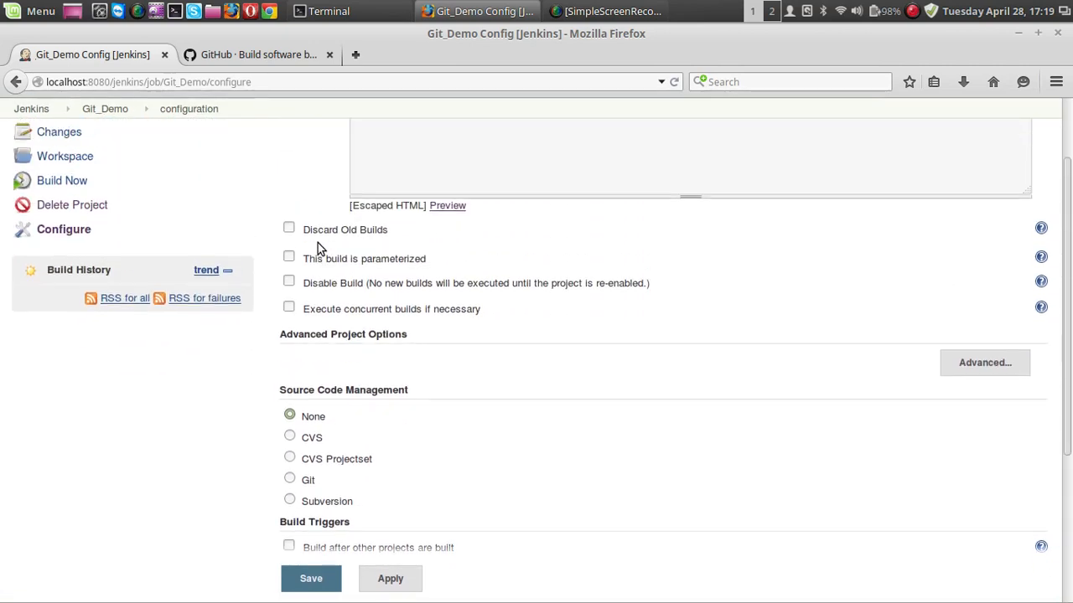
scroll(318, 243, "down", 5)
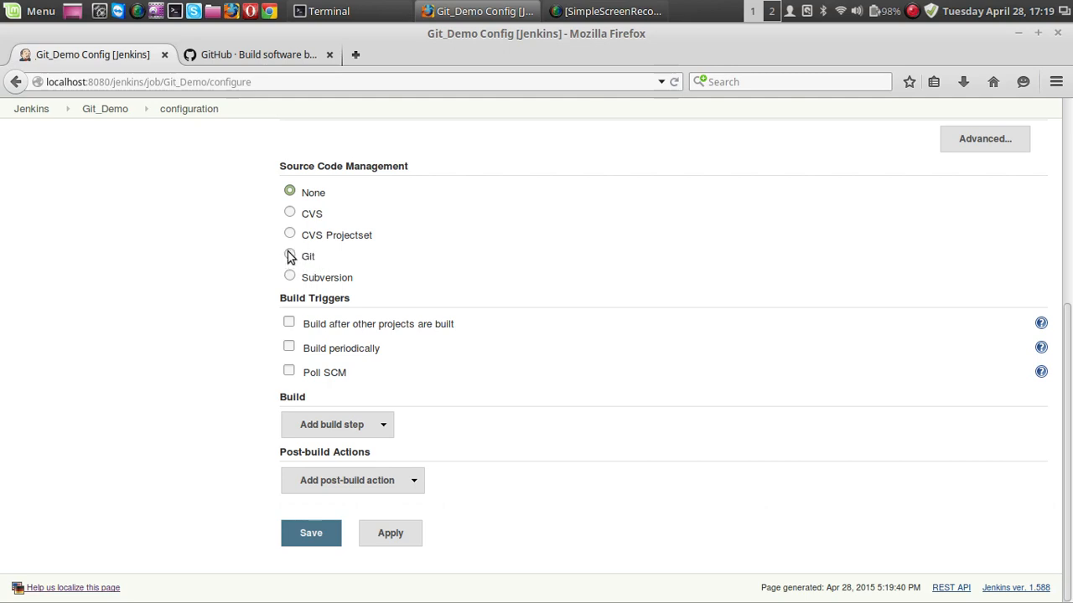
left_click(290, 257)
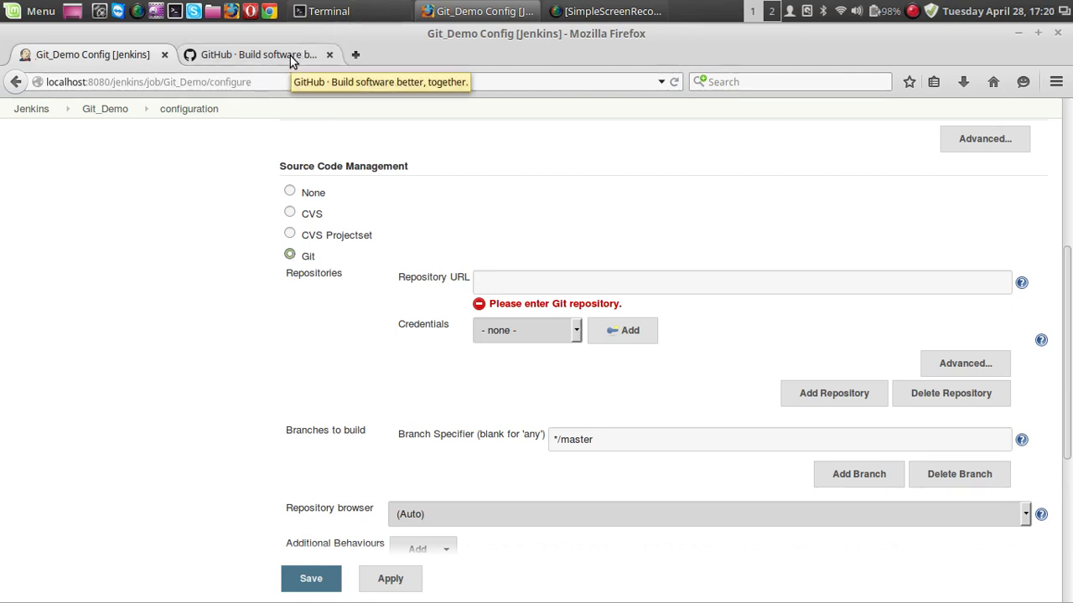
left_click(532, 282)
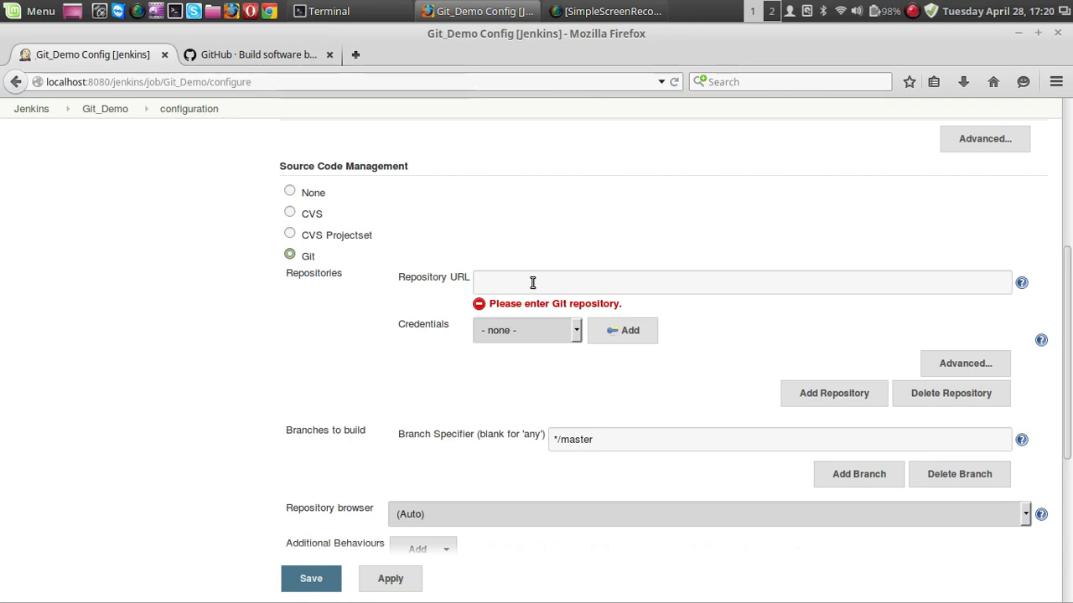
Switch to GitHub and sign in with the account username and password, dismissing the offer to remember the password.
left_click(300, 60)
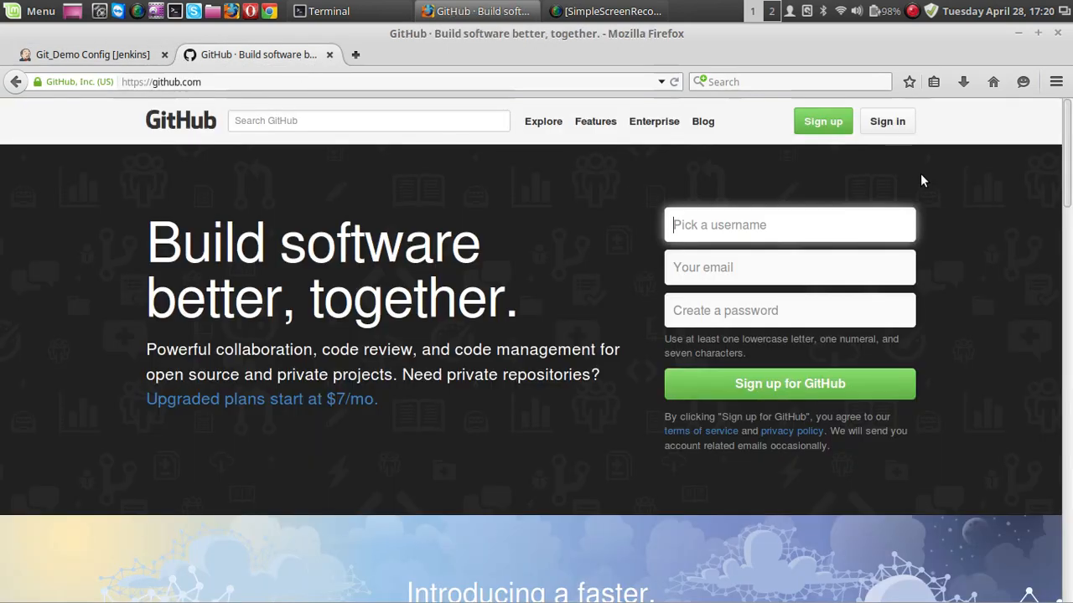
left_click(898, 126)
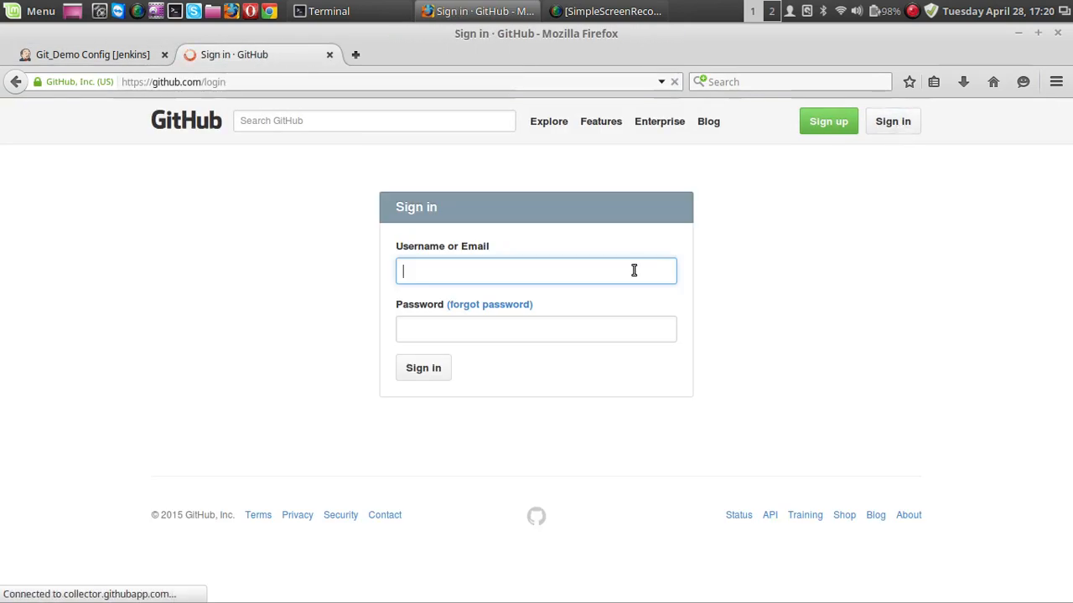
left_click(616, 270)
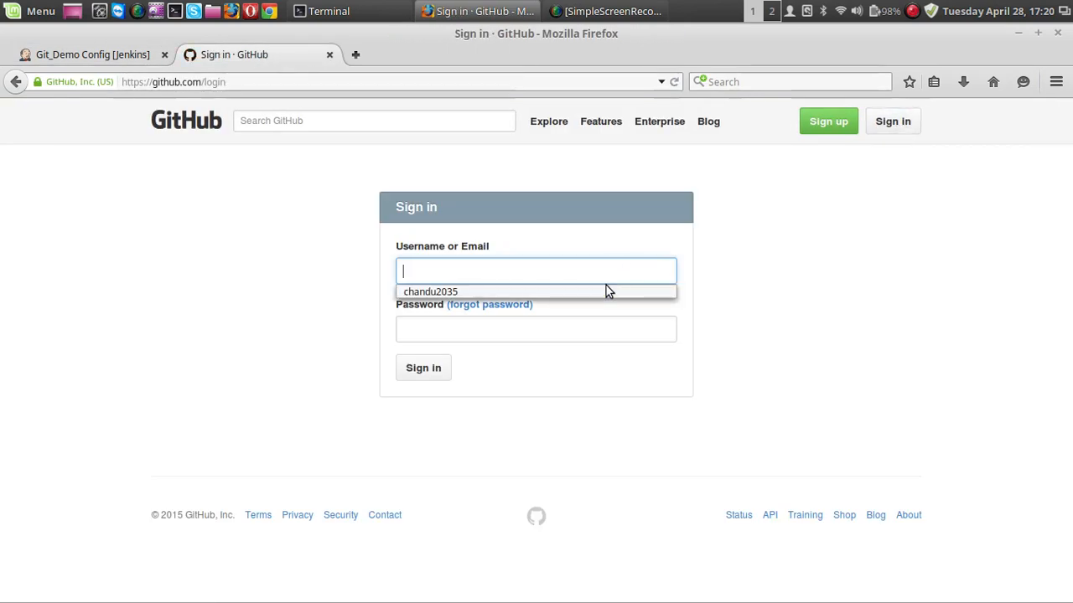
left_click(605, 288)
left_click(564, 324)
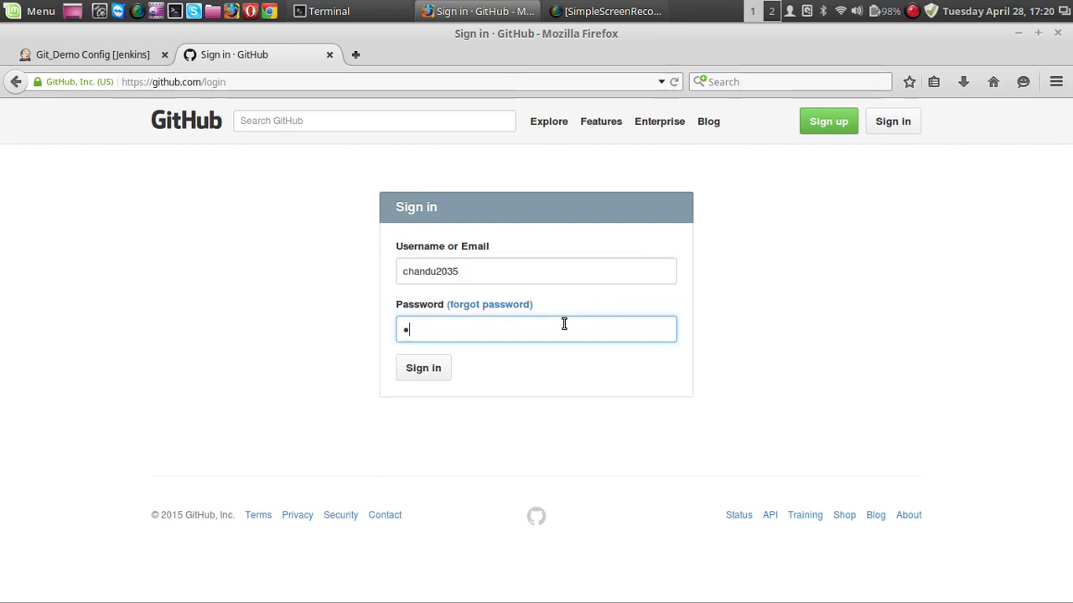
type("*********")
key("Return")
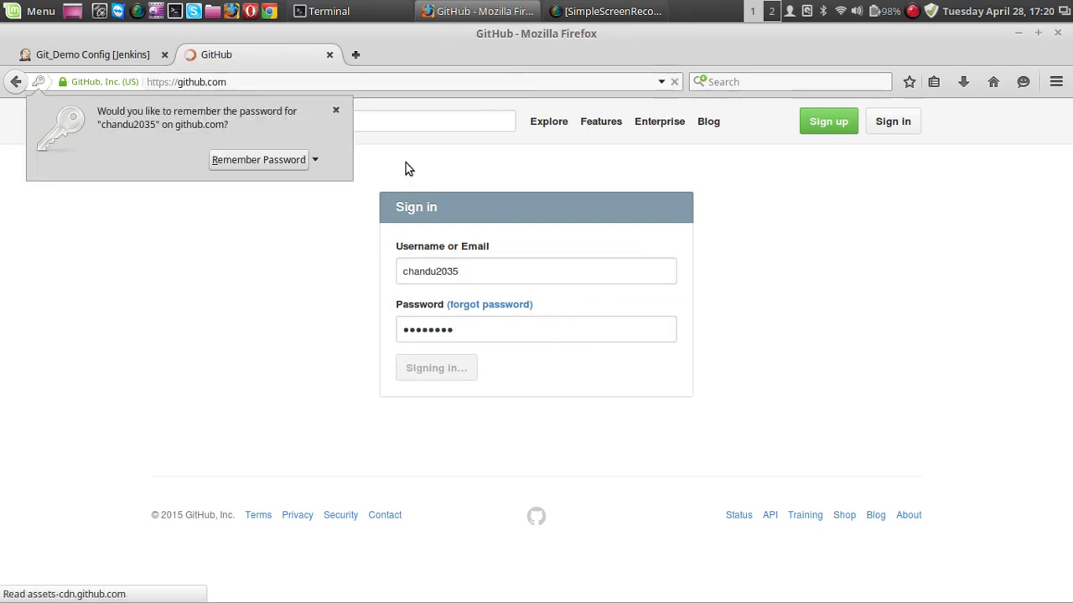
left_click(336, 111)
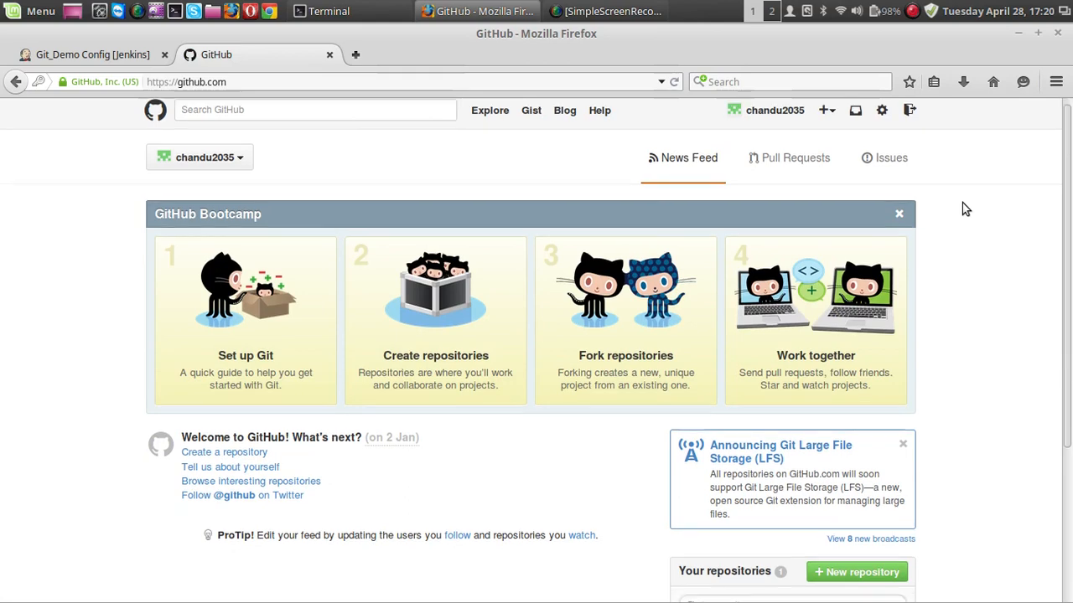
Open the helloworld repository and copy its HTTPS clone URL.
scroll(962, 205, "down", 5)
left_click(719, 451)
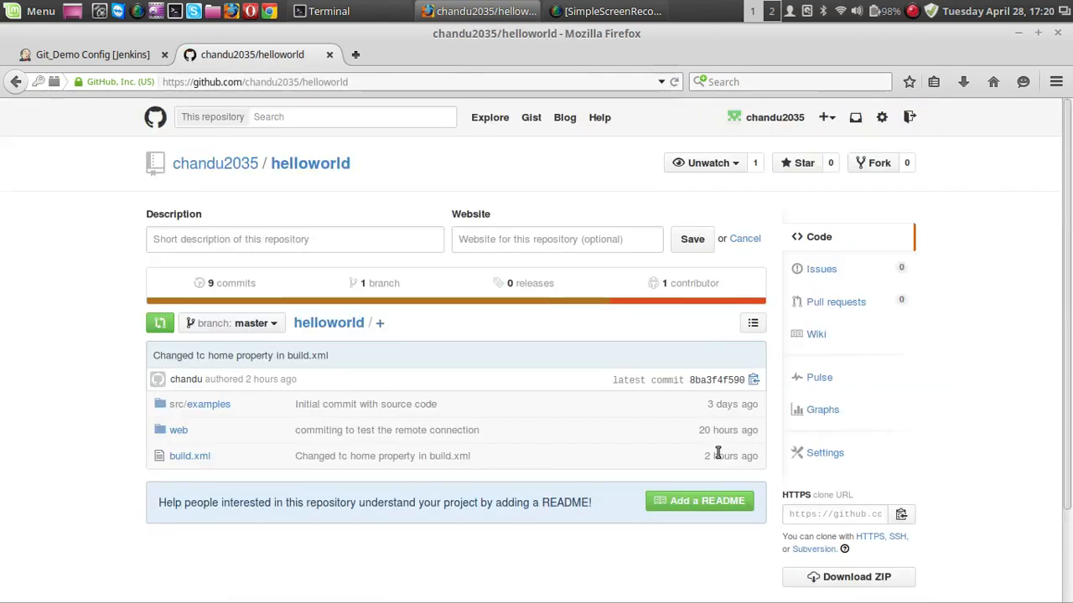
scroll(962, 407, "down", 2)
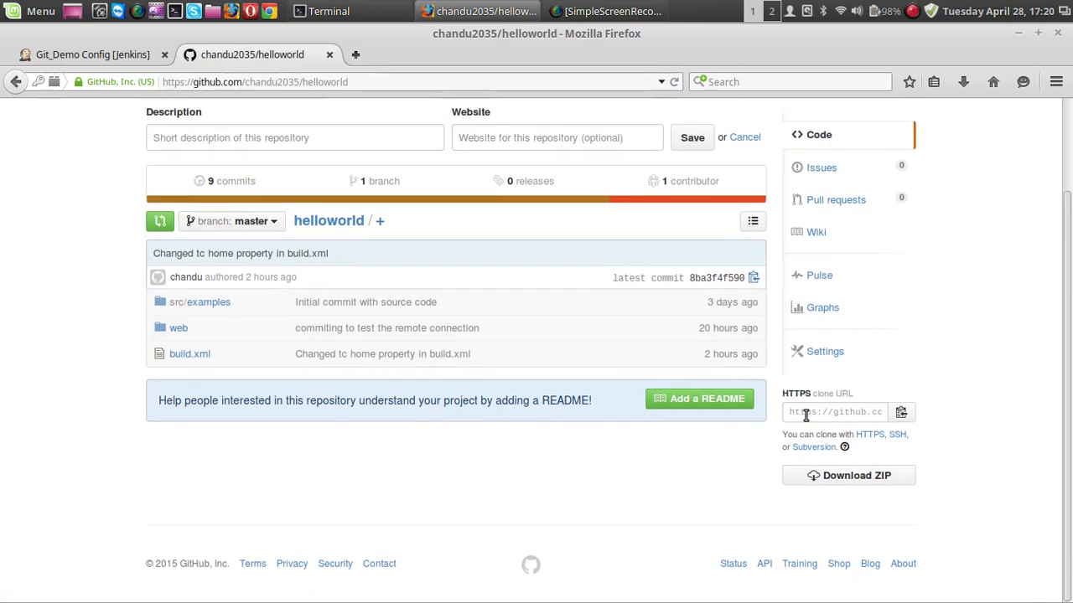
left_click(896, 435)
left_click(872, 437)
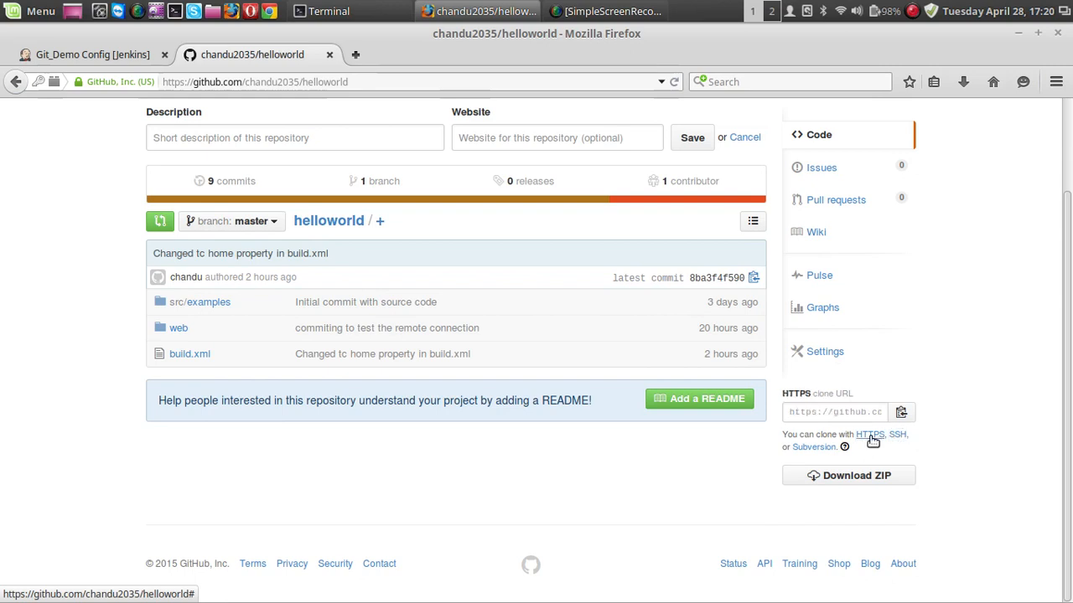
left_click(853, 415)
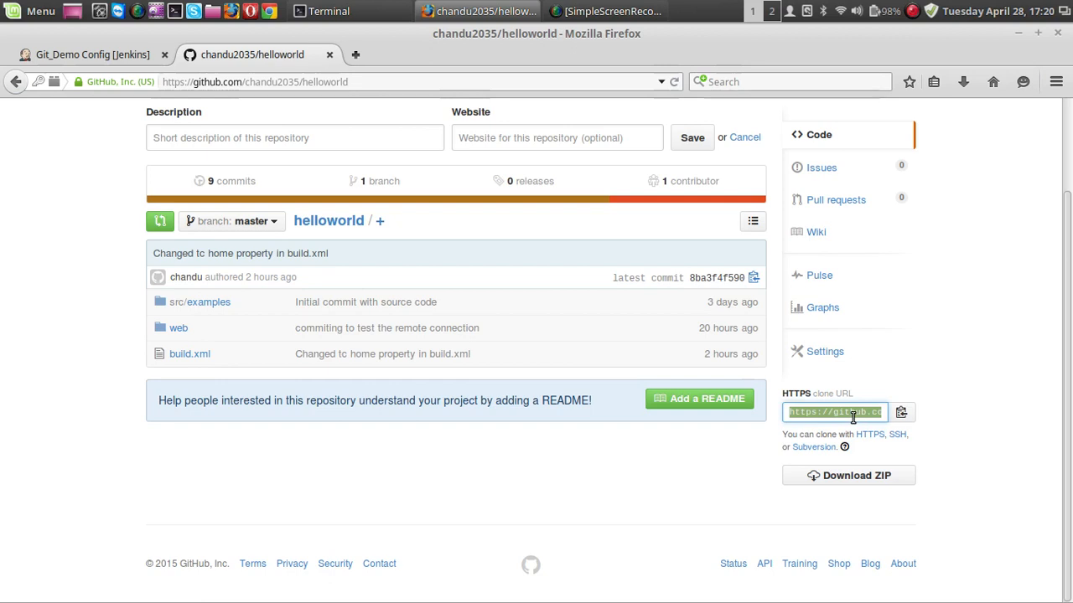
right_click(853, 413)
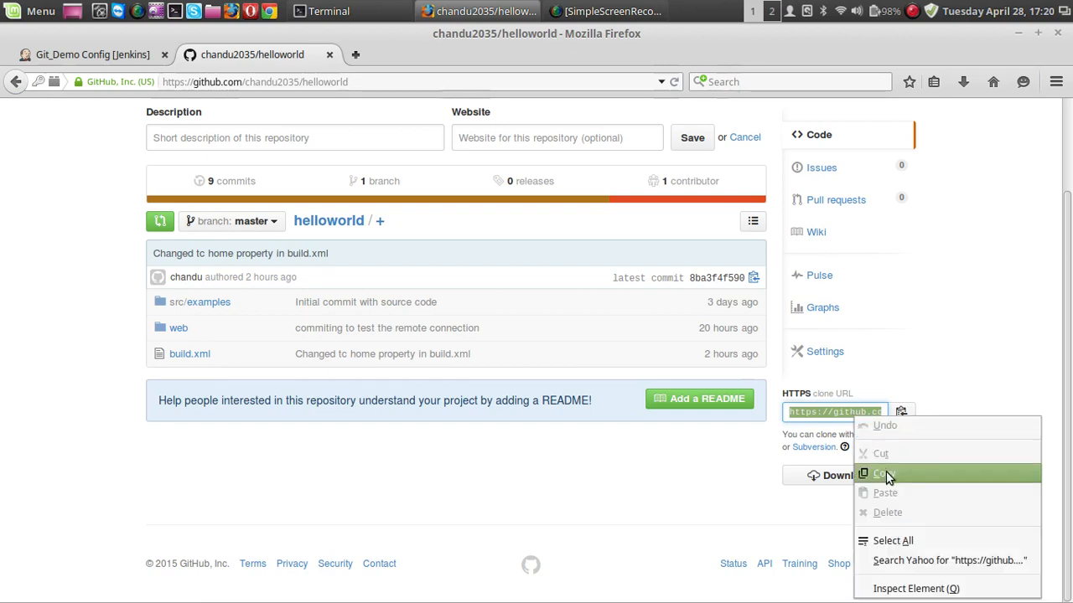
left_click(884, 475)
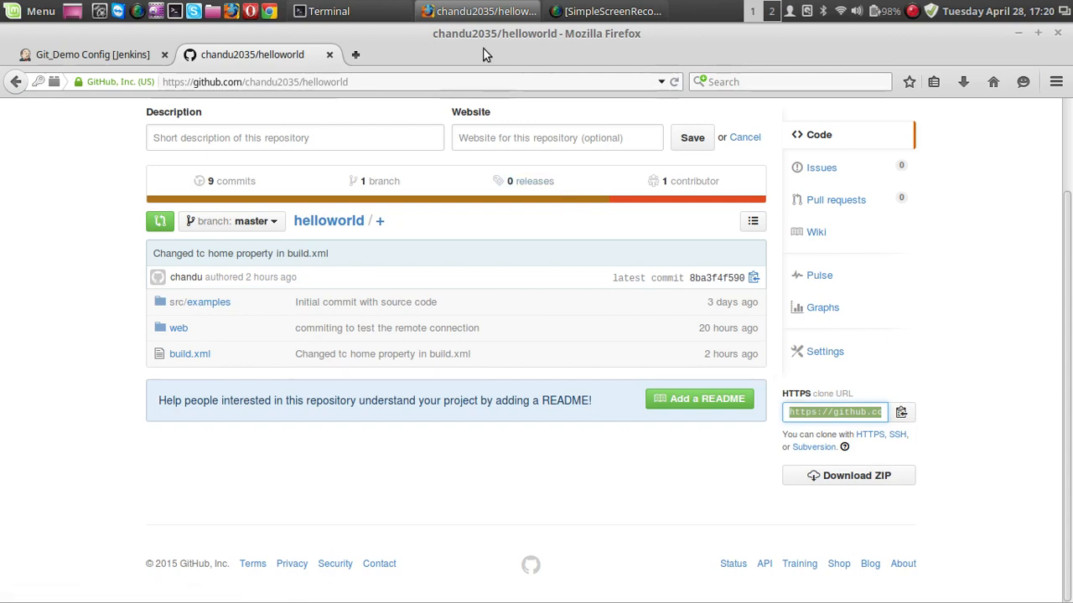
Return to the Git_Demo configuration in Jenkins and set the repository URL to the GitHub helloworld.git clone URL.
scroll(2, 138, "up", 2)
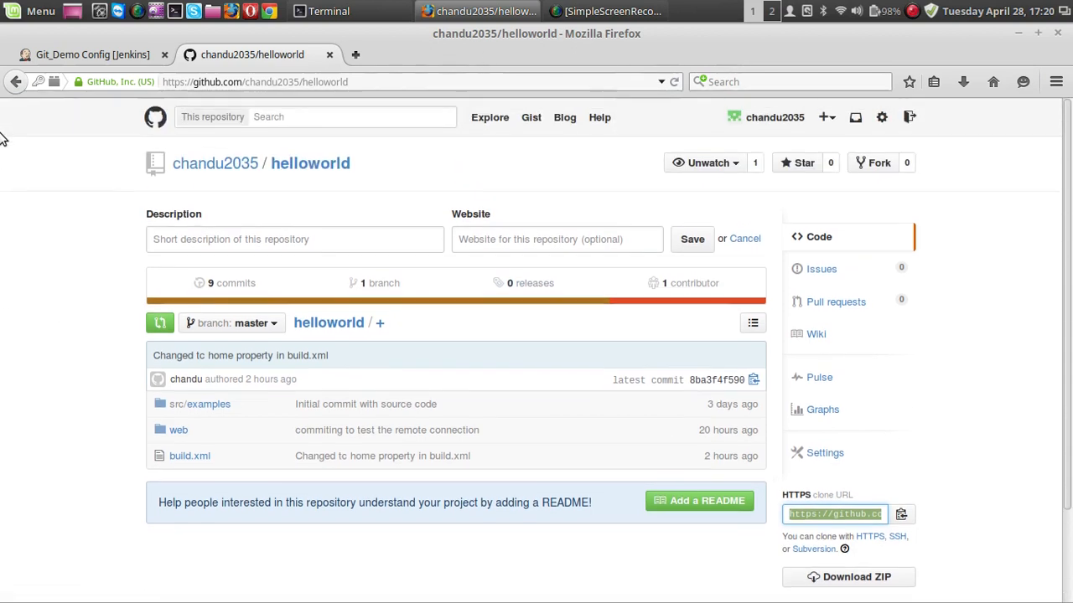
left_click(128, 59)
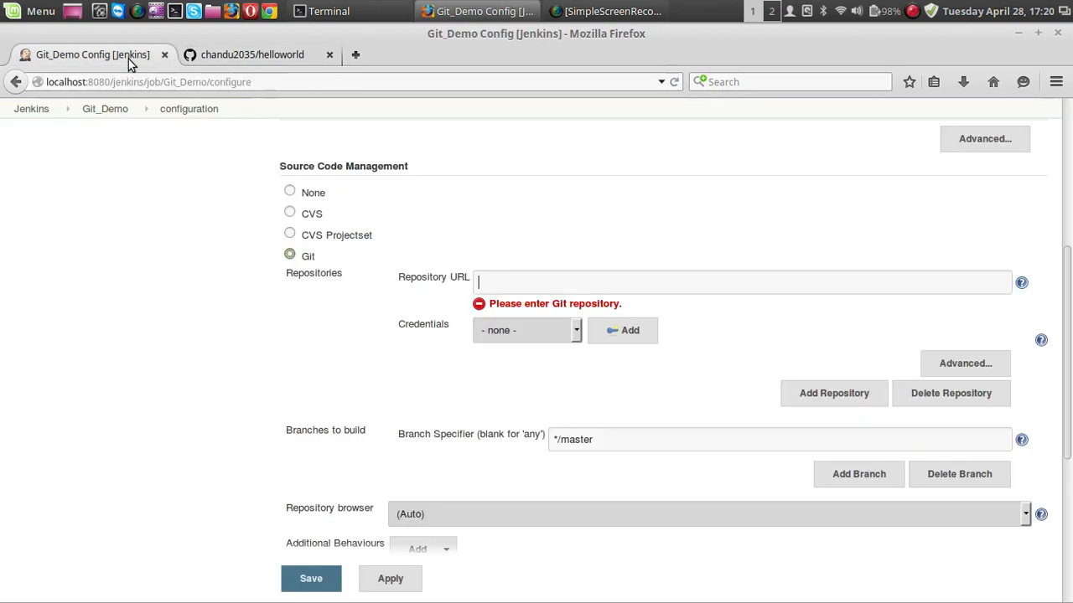
left_click(516, 282)
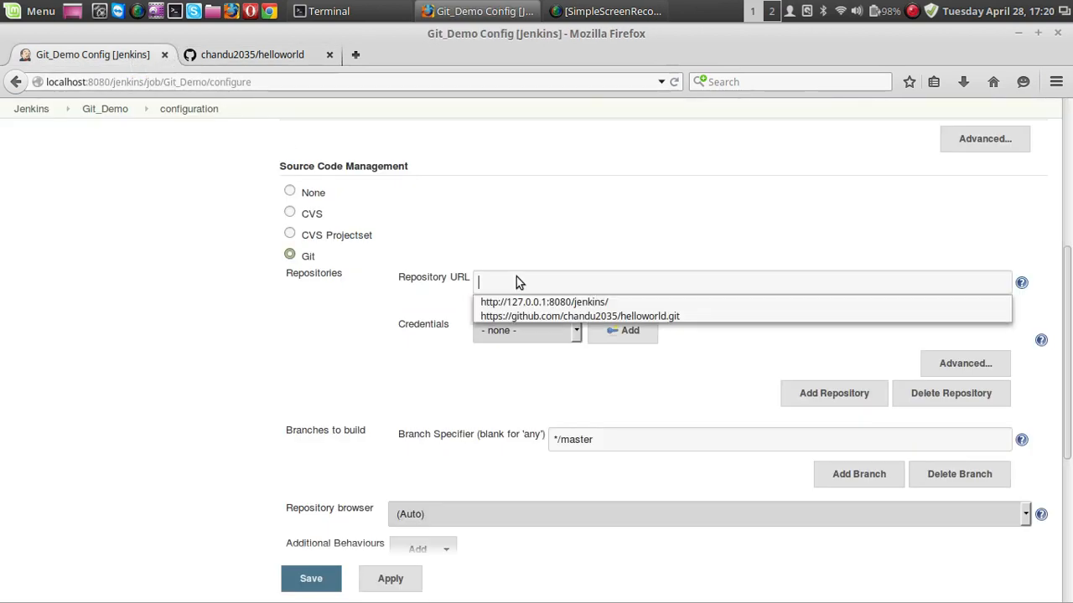
key("Down")
key("Down")
key("Return")
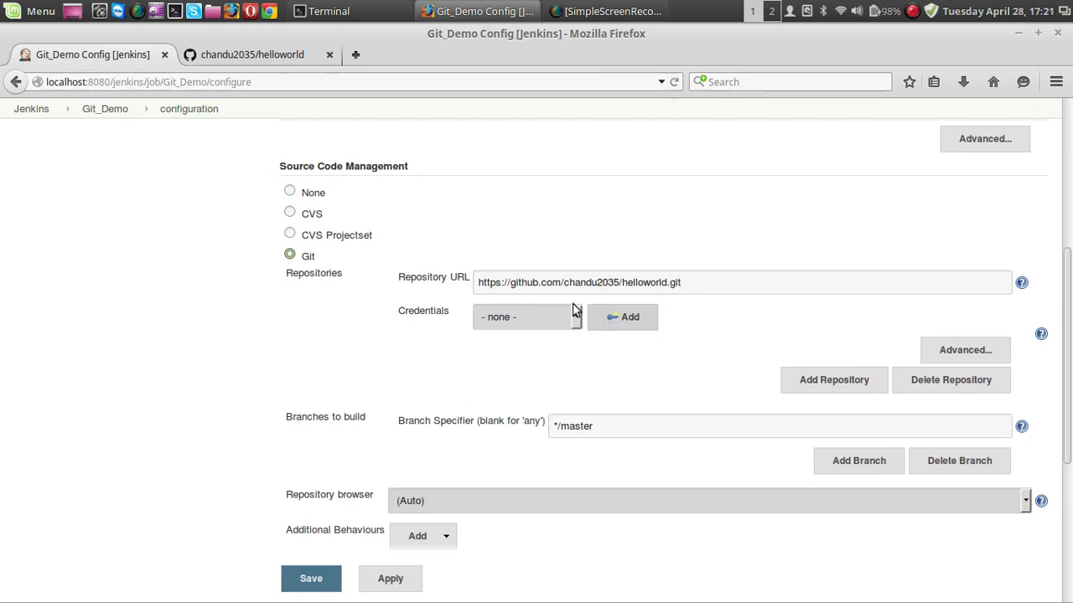
Add a Username with password credential with Global scope, entering the GitHub account's username and password.
left_click(293, 57)
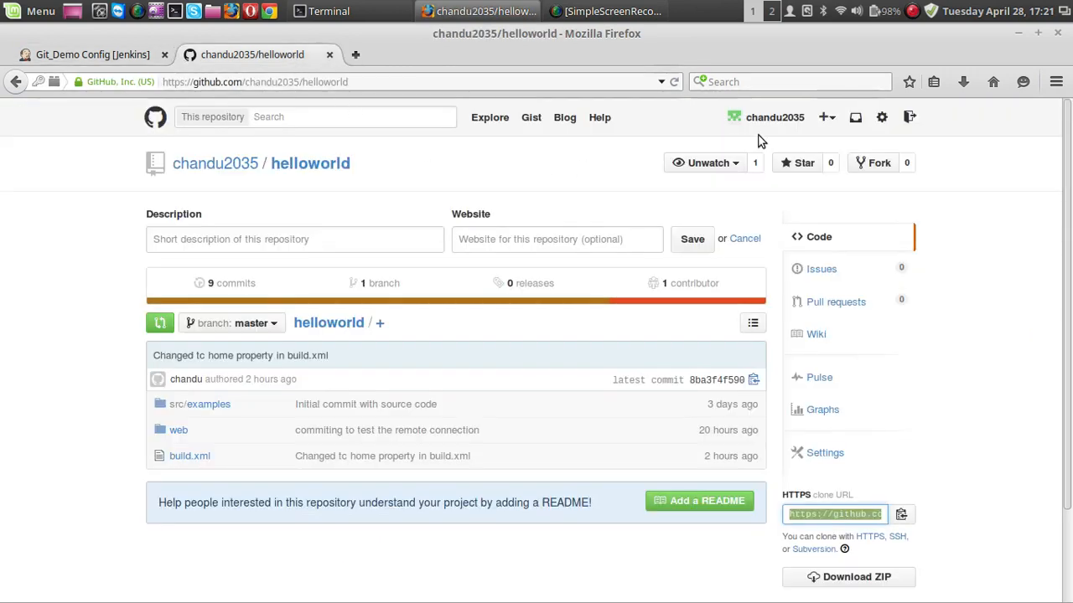
left_click(97, 59)
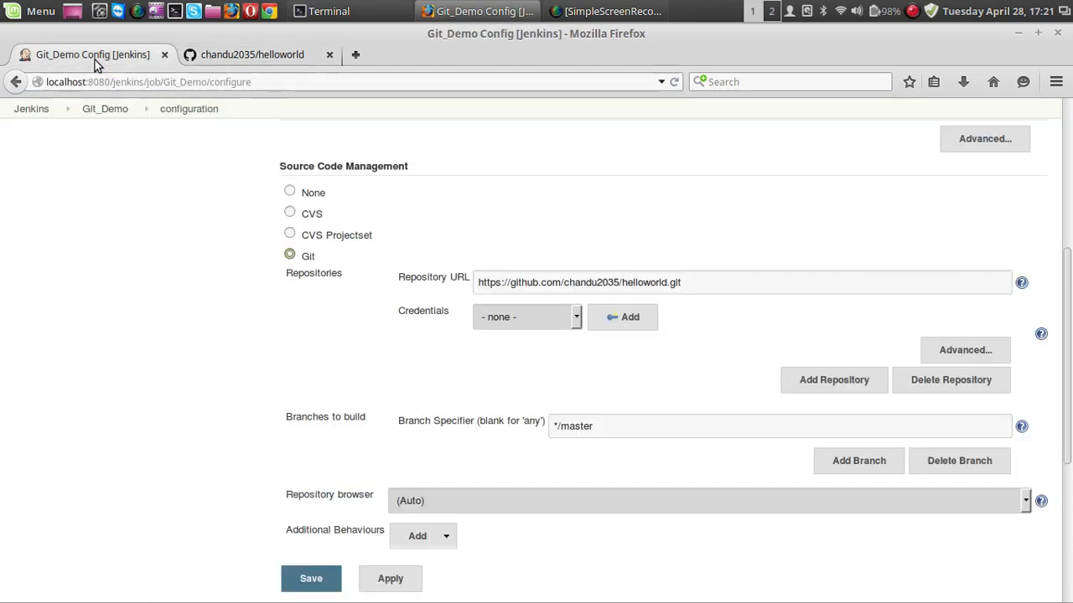
left_click(635, 322)
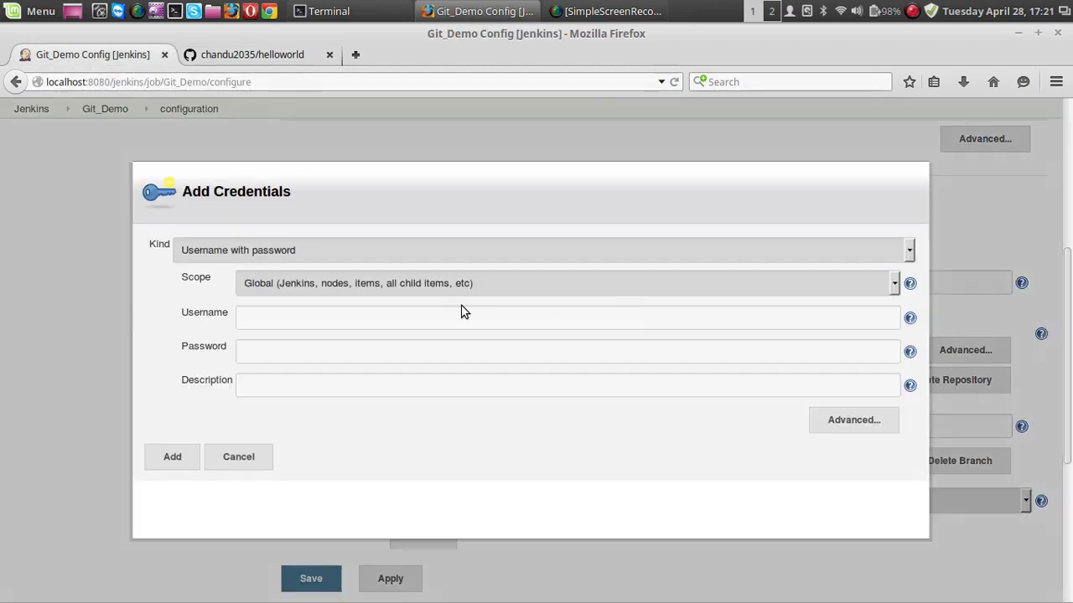
left_click(302, 320)
type("chand")
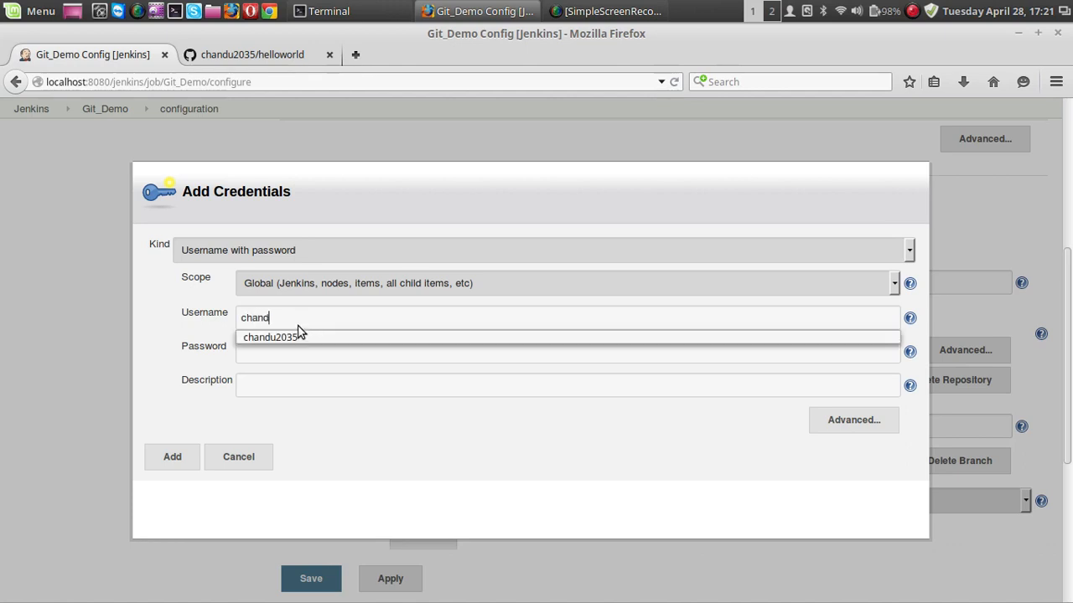
left_click(299, 334)
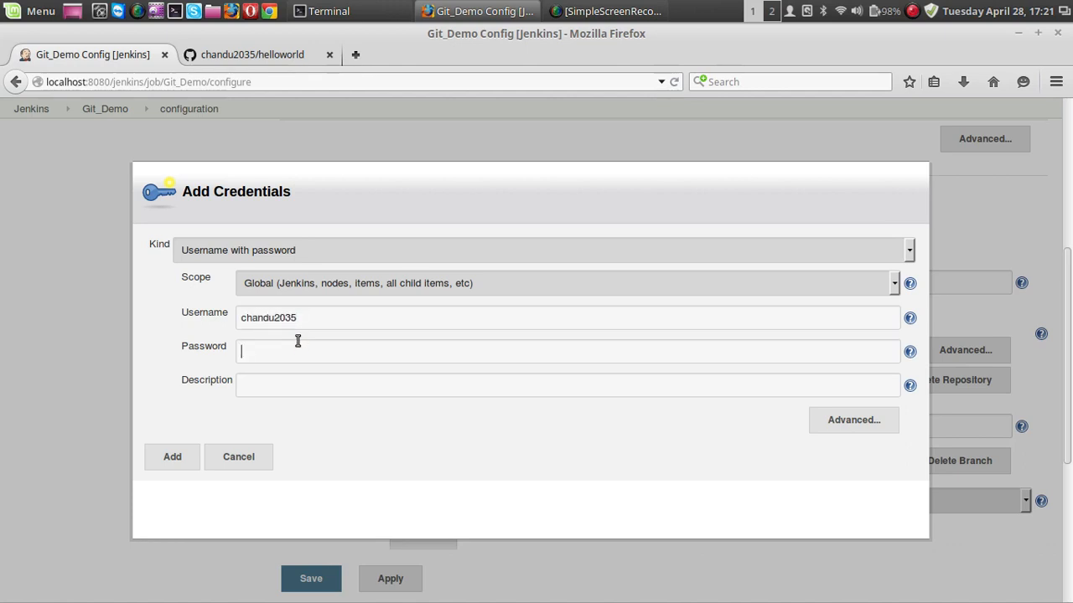
left_click(183, 463)
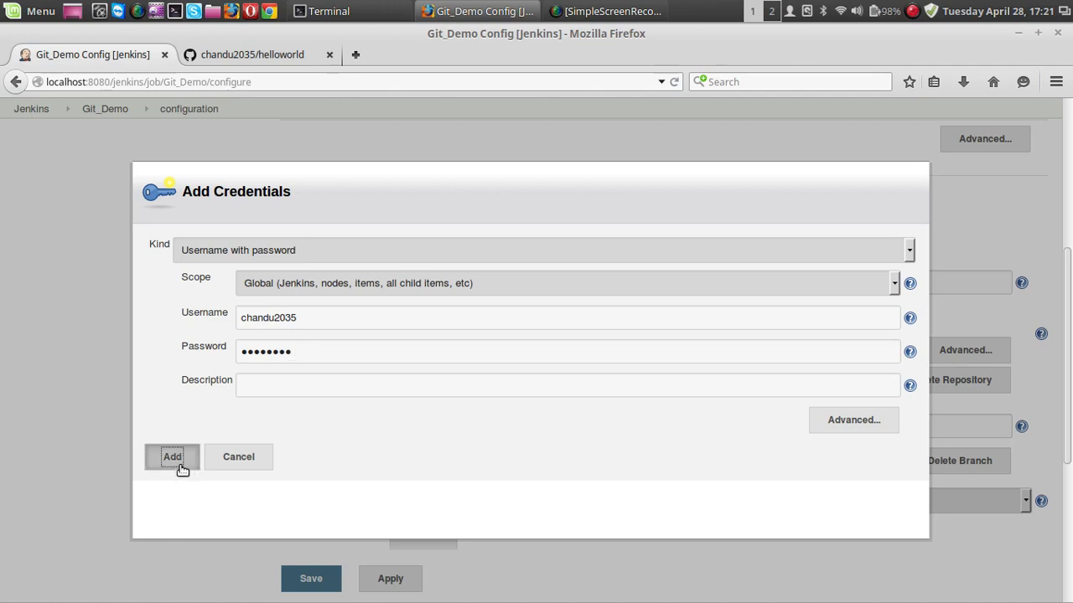
left_click(336, 112)
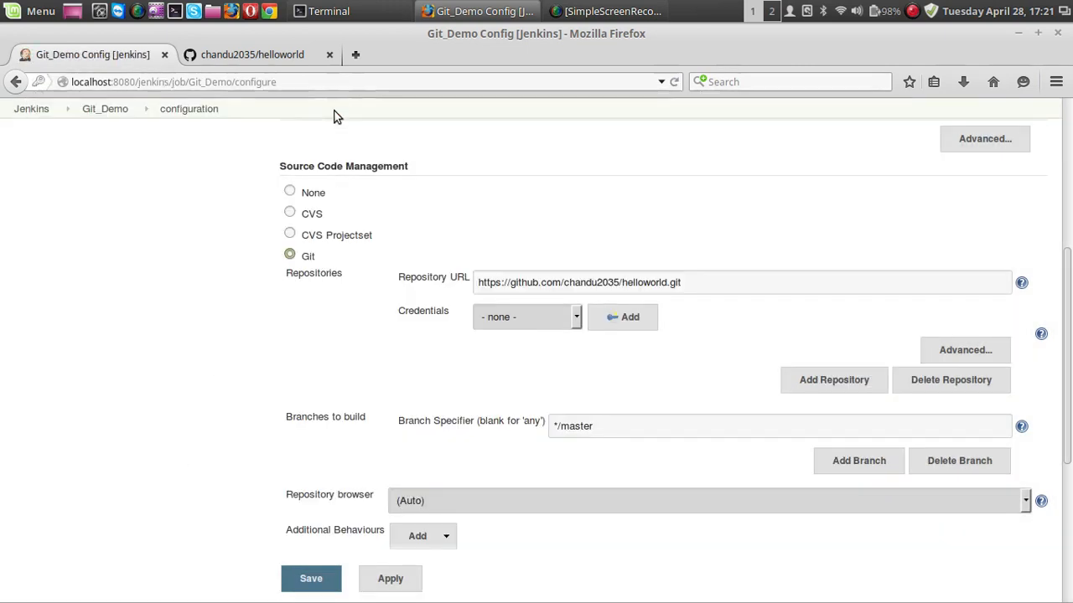
Check that the helloworld repository on GitHub contains a build file, and add an Invoke Ant build step to Git_Demo.
scroll(233, 288, "up", 2)
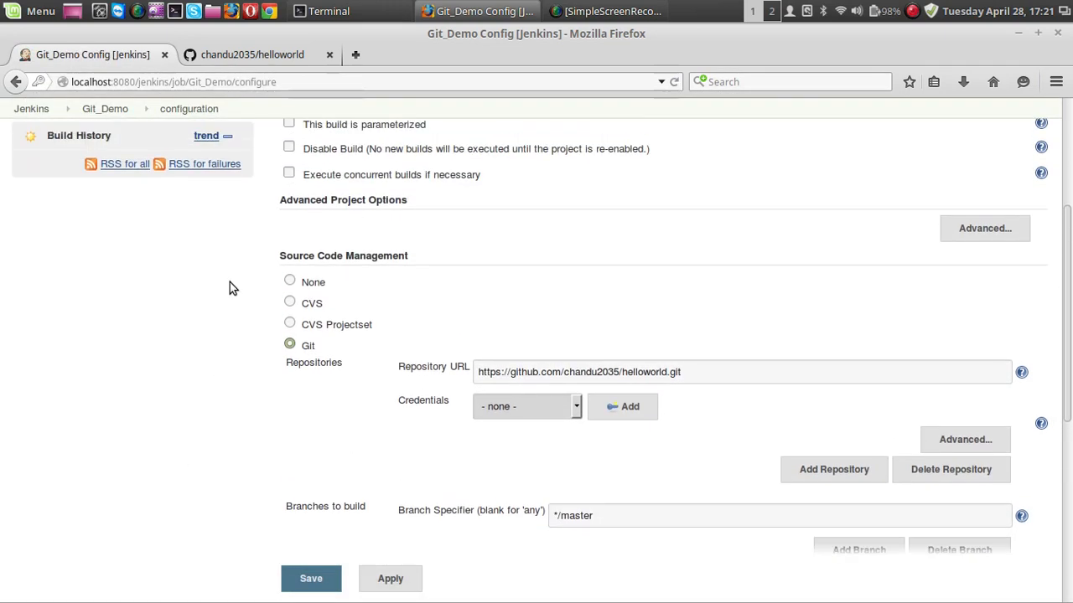
scroll(264, 335, "down", 3)
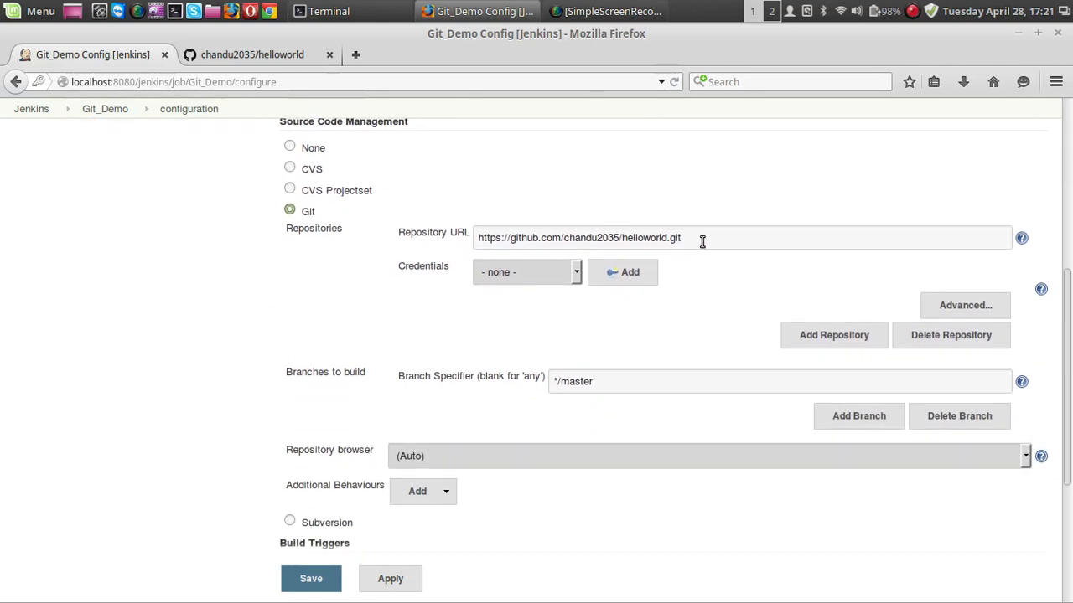
scroll(376, 323, "down", 5)
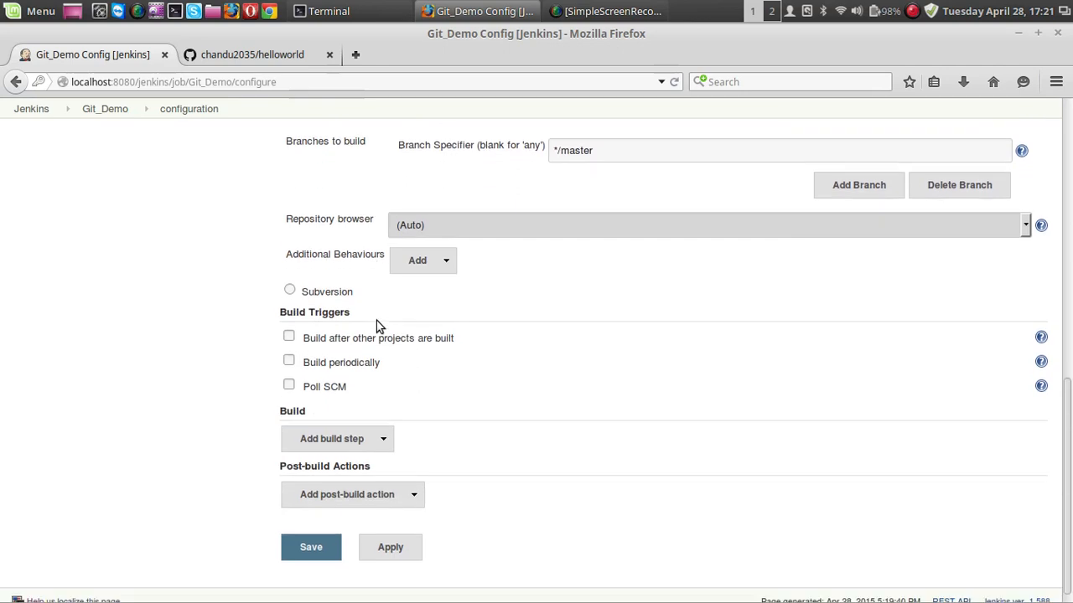
left_click(298, 56)
scroll(244, 427, "down", 3)
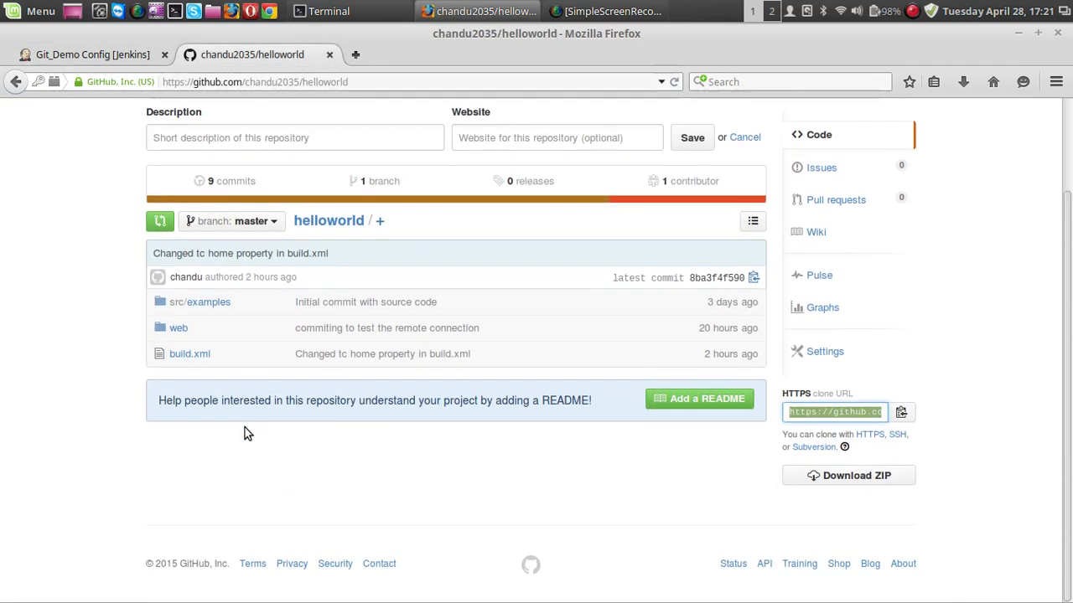
left_click(133, 57)
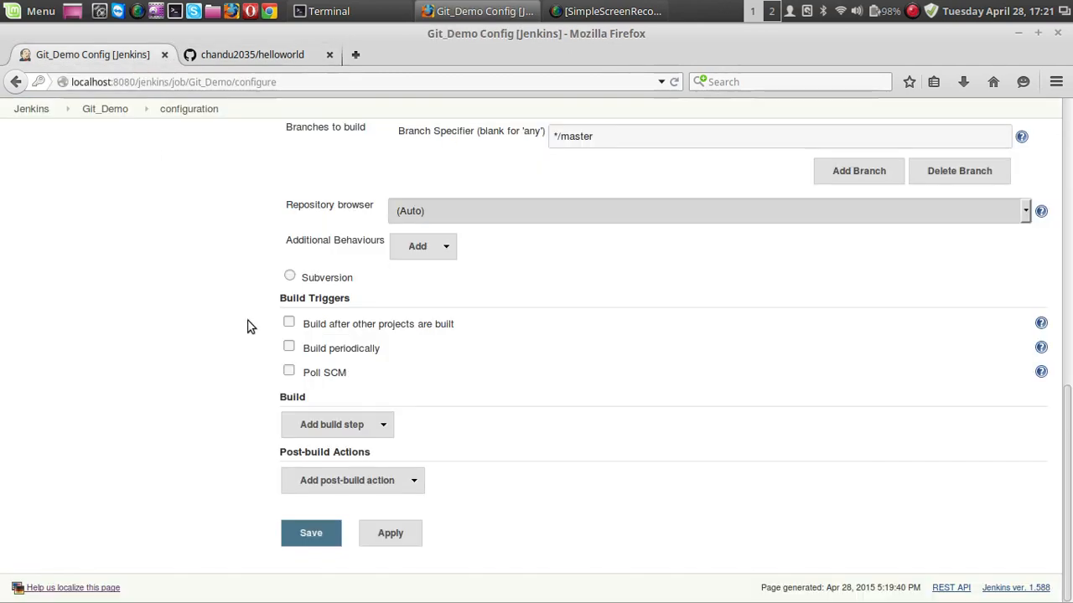
left_click(387, 425)
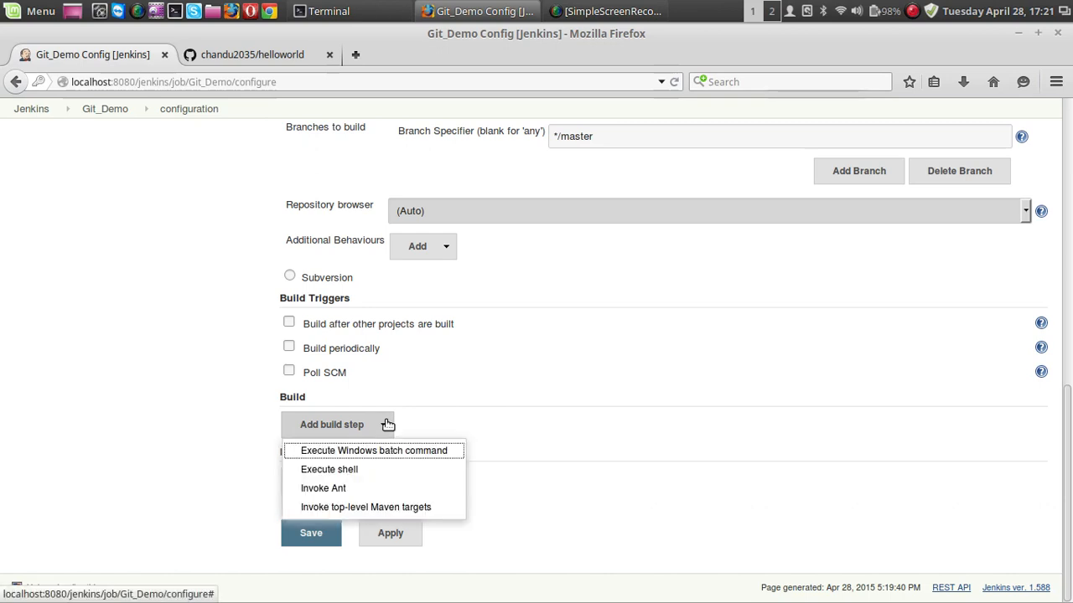
left_click(376, 489)
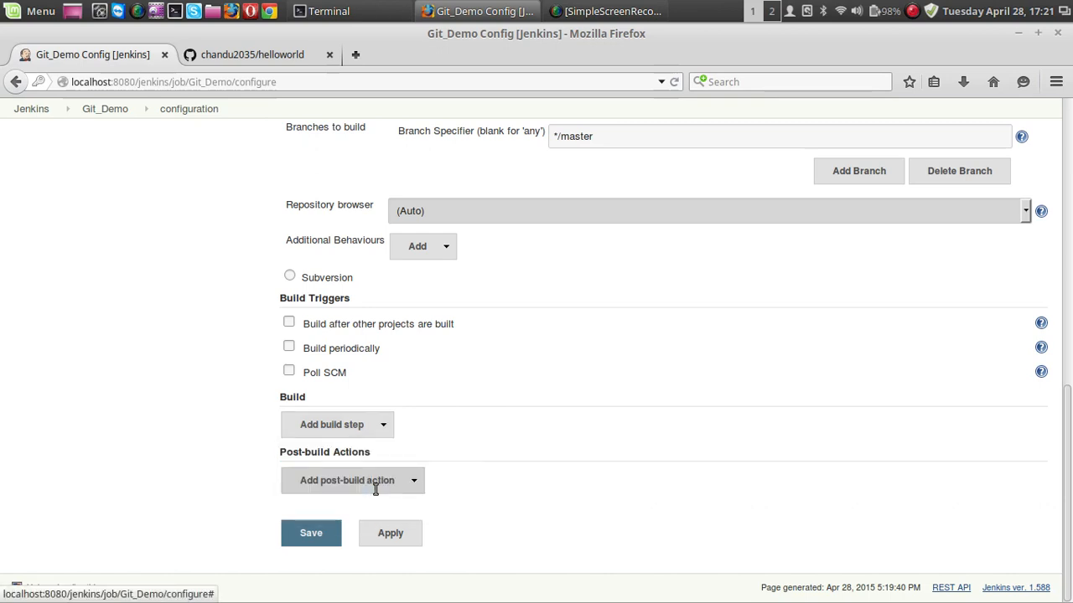
scroll(196, 391, "down", 3)
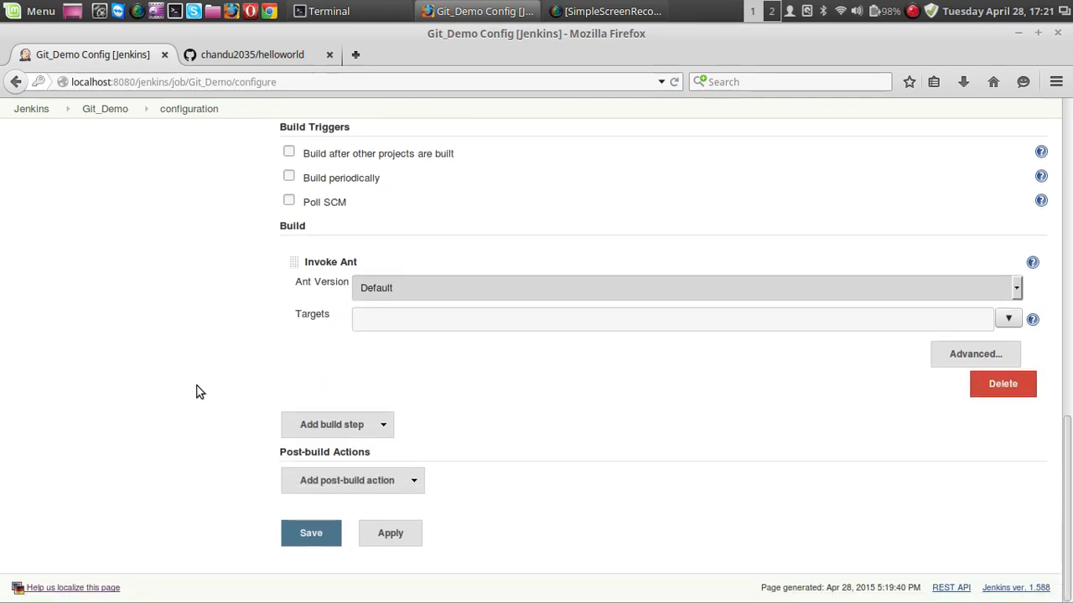
Configure the Invoke Ant step with the Default Ant version and the target all.
left_click(435, 293)
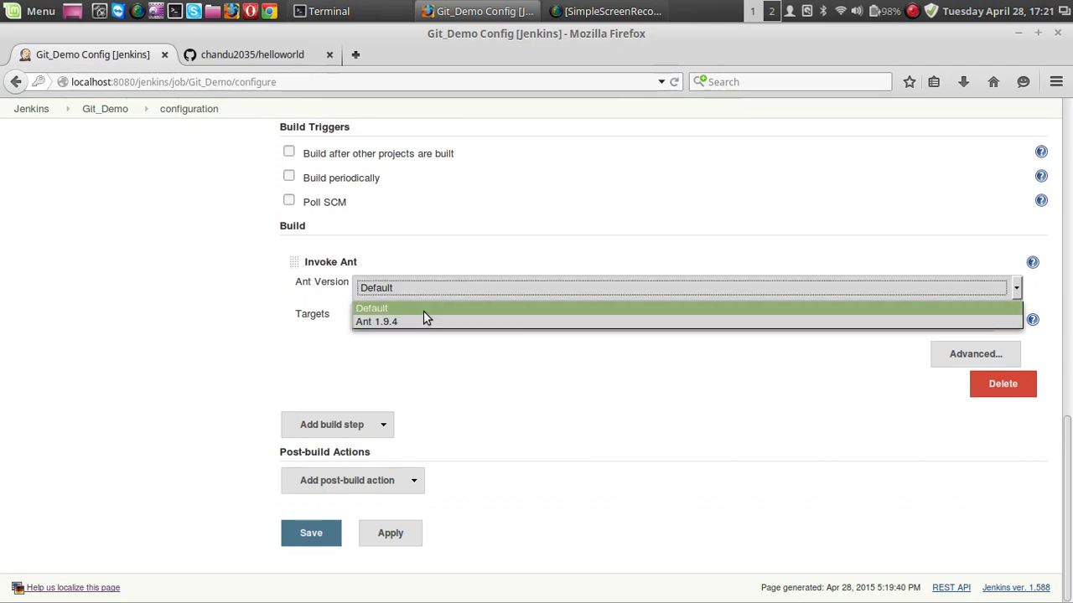
left_click(423, 312)
left_click(419, 319)
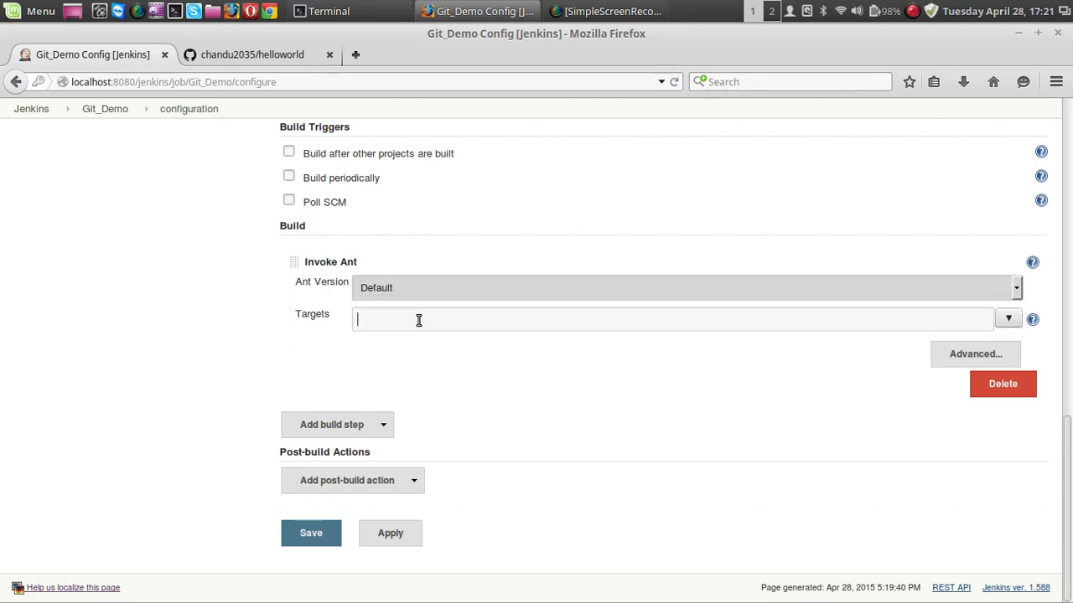
type("all")
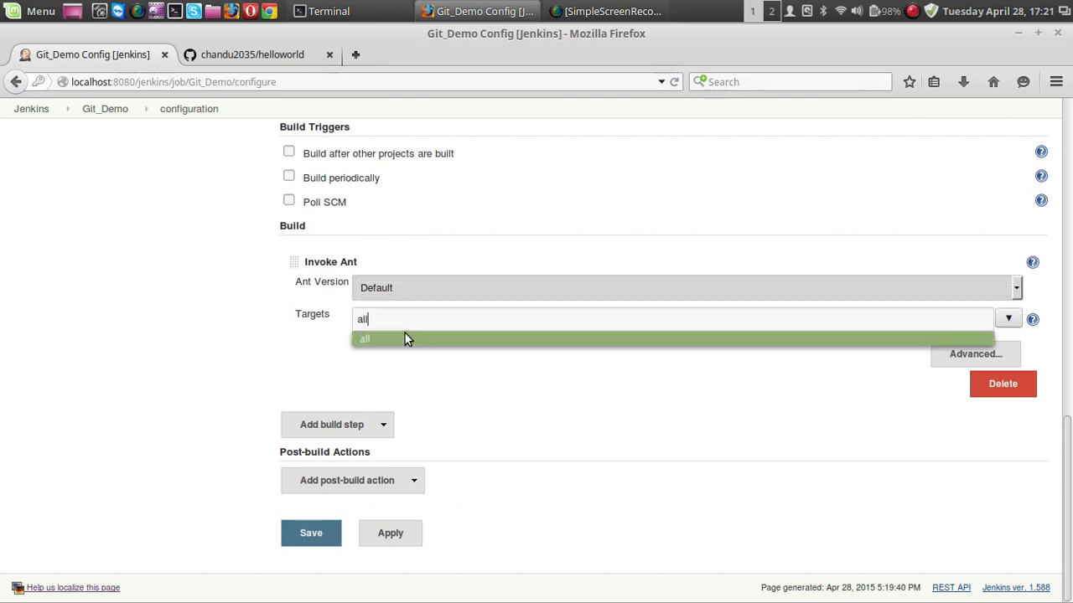
left_click(405, 338)
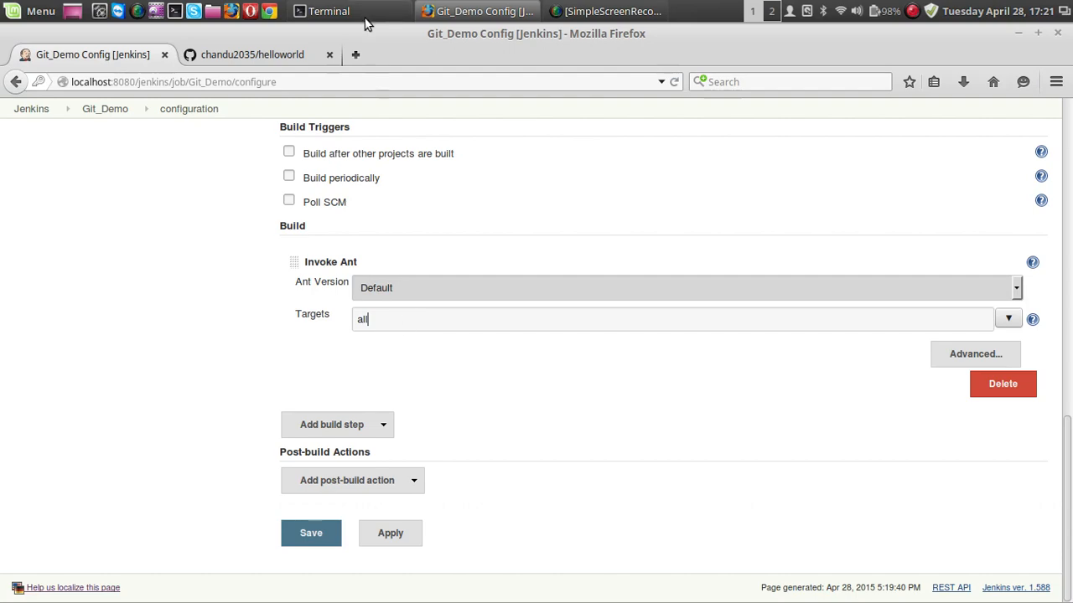
Open build.xml in the helloworld repository on GitHub and read through the file to its end.
left_click(287, 55)
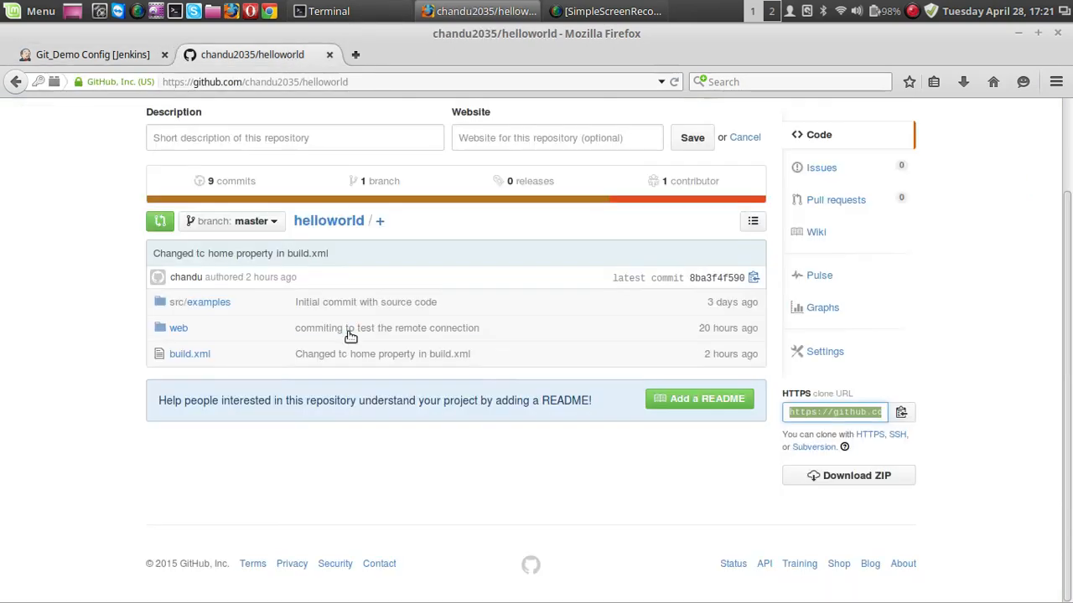
left_click(178, 355)
scroll(287, 390, "down", 7)
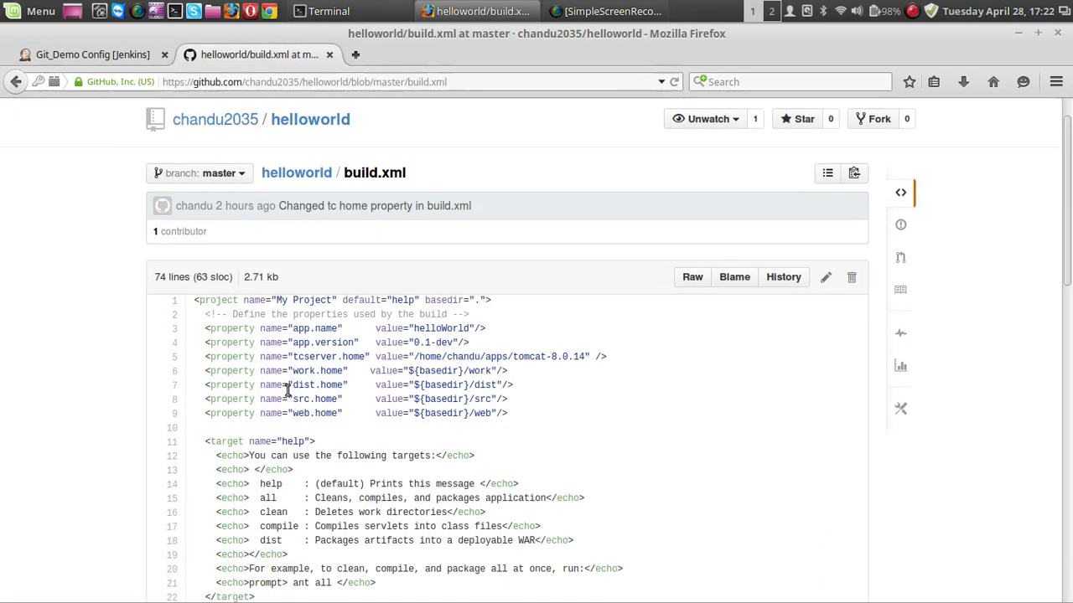
scroll(287, 390, "down", 5)
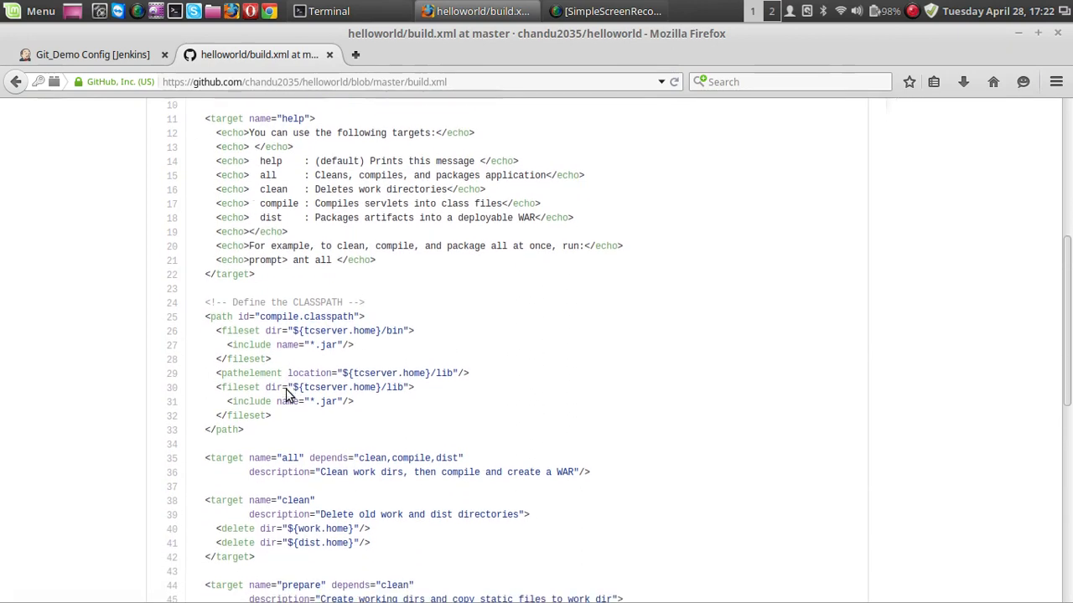
scroll(267, 394, "down", 5)
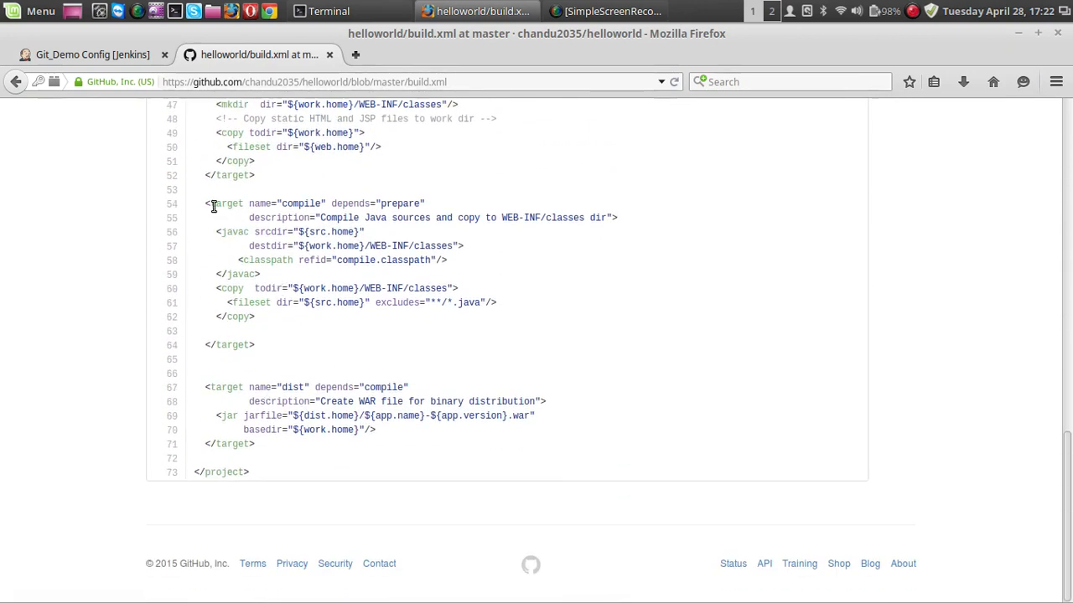
Examine the compile, dist, prepare, clean and all target definitions in build.xml.
left_click_drag(284, 205, 320, 203)
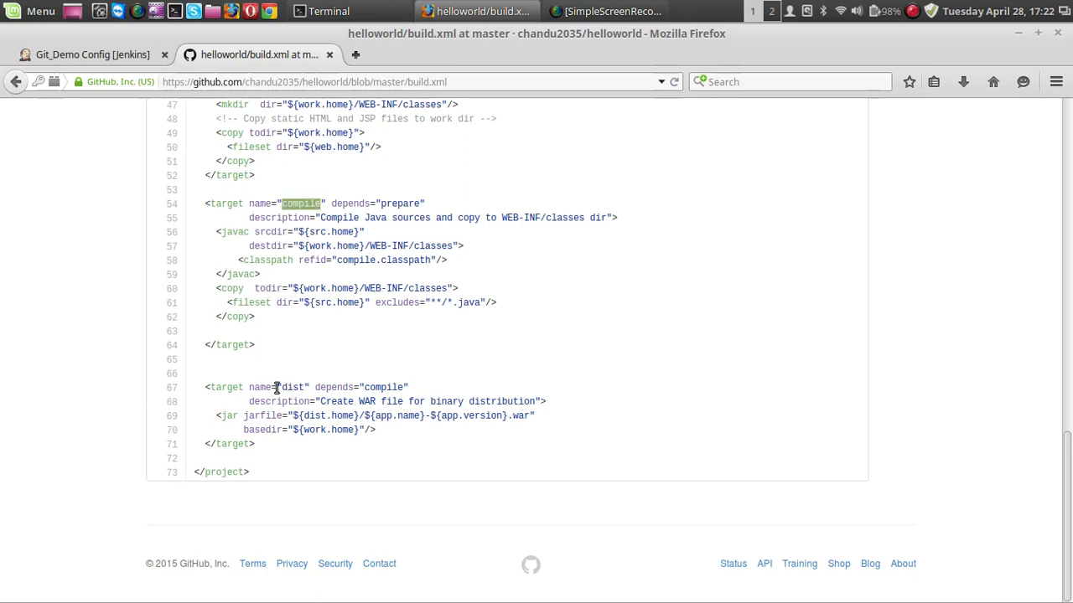
left_click_drag(277, 387, 309, 388)
scroll(309, 387, "up", 3)
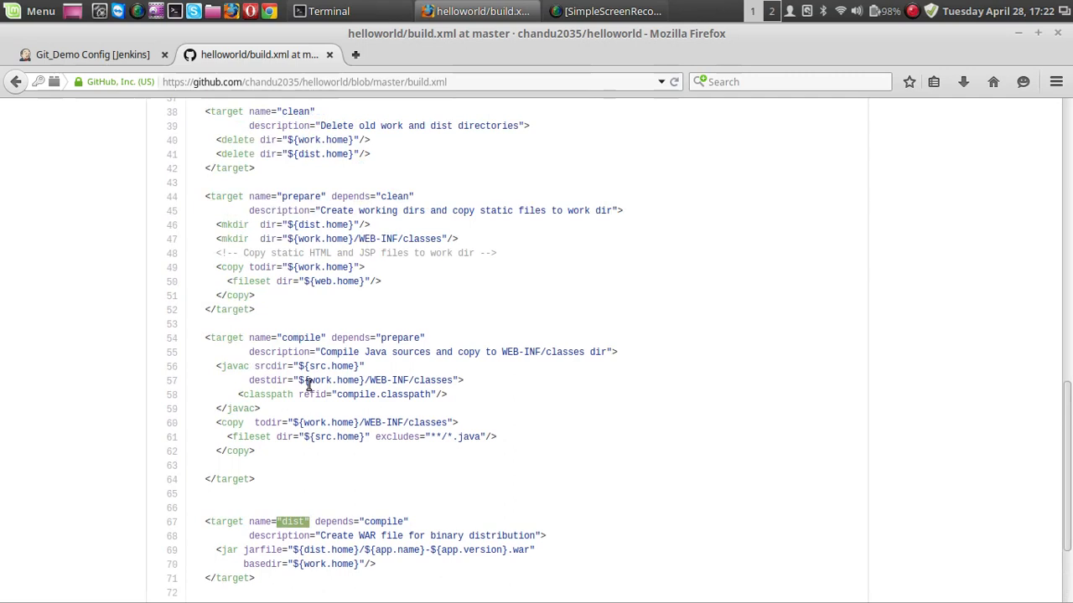
left_click_drag(283, 199, 347, 199)
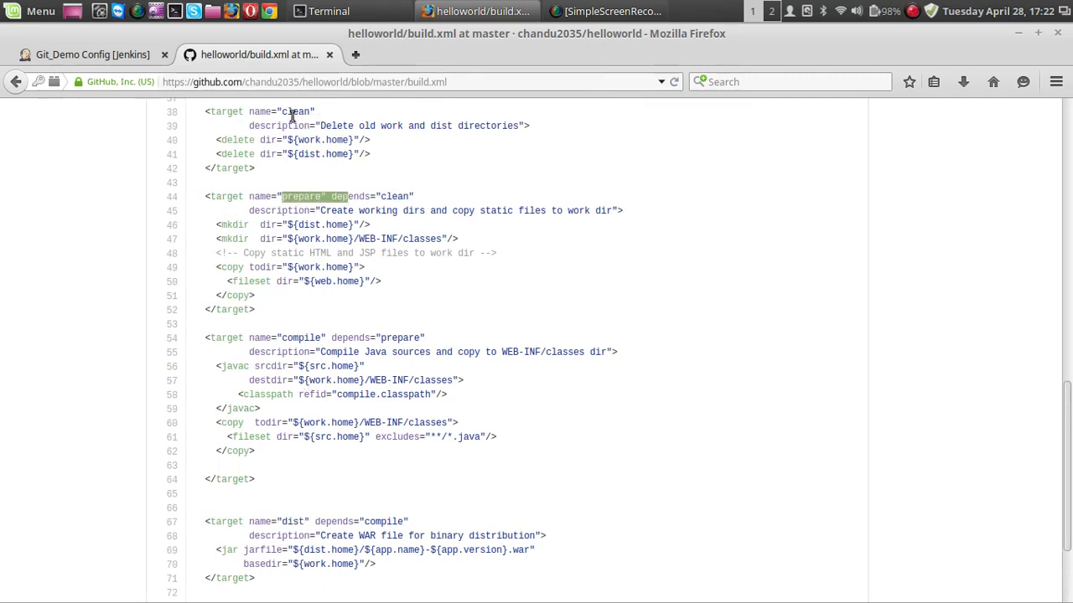
left_click_drag(282, 111, 315, 112)
scroll(319, 201, "up", 3)
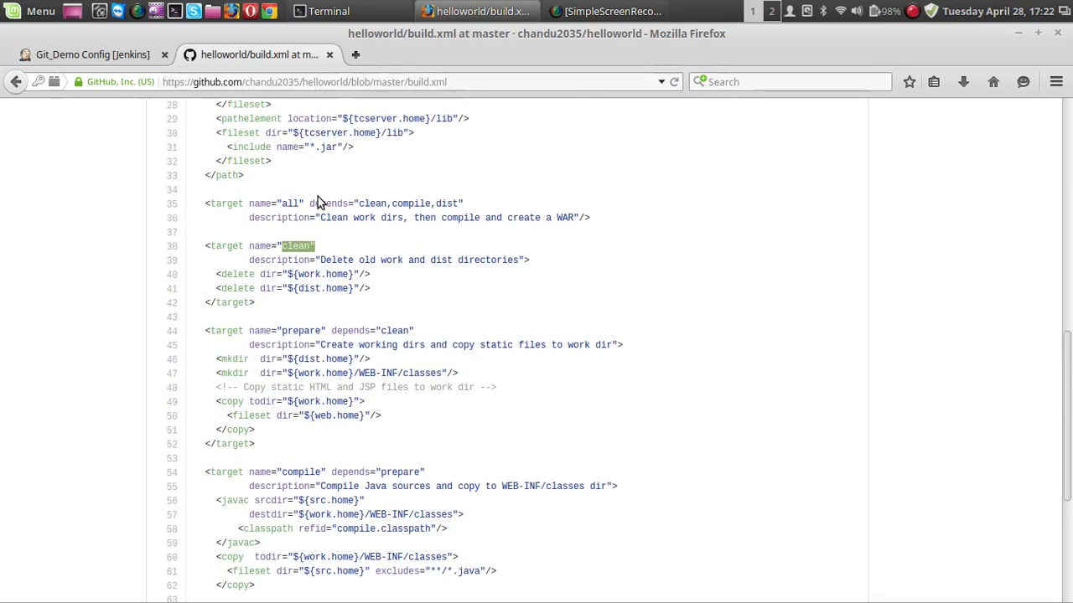
left_click_drag(283, 204, 307, 203)
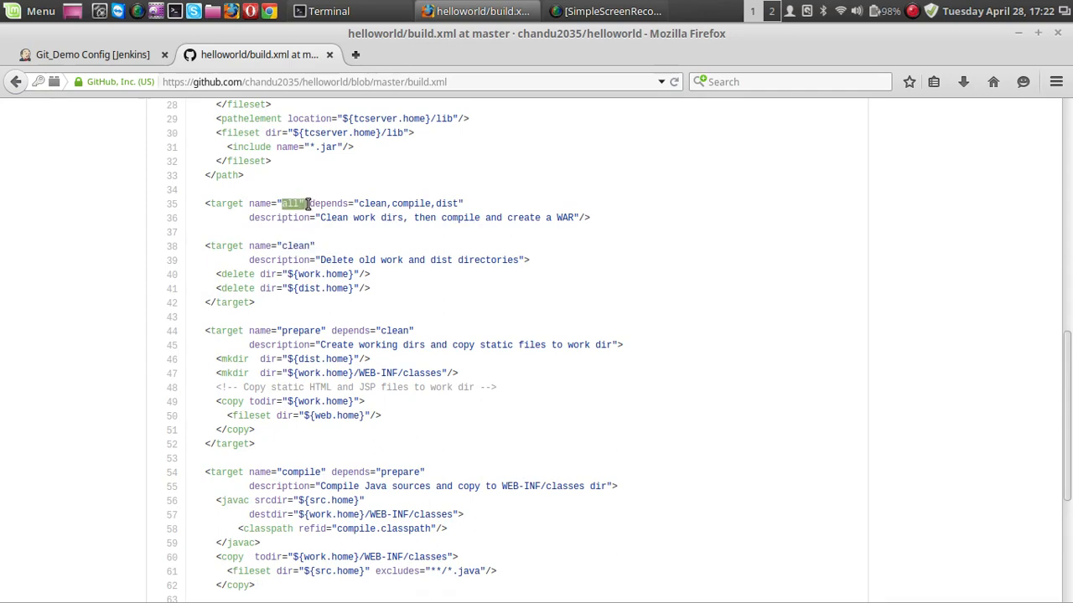
Examine the list of available Ant targets printed by the help target in build.xml.
scroll(308, 204, "up", 6)
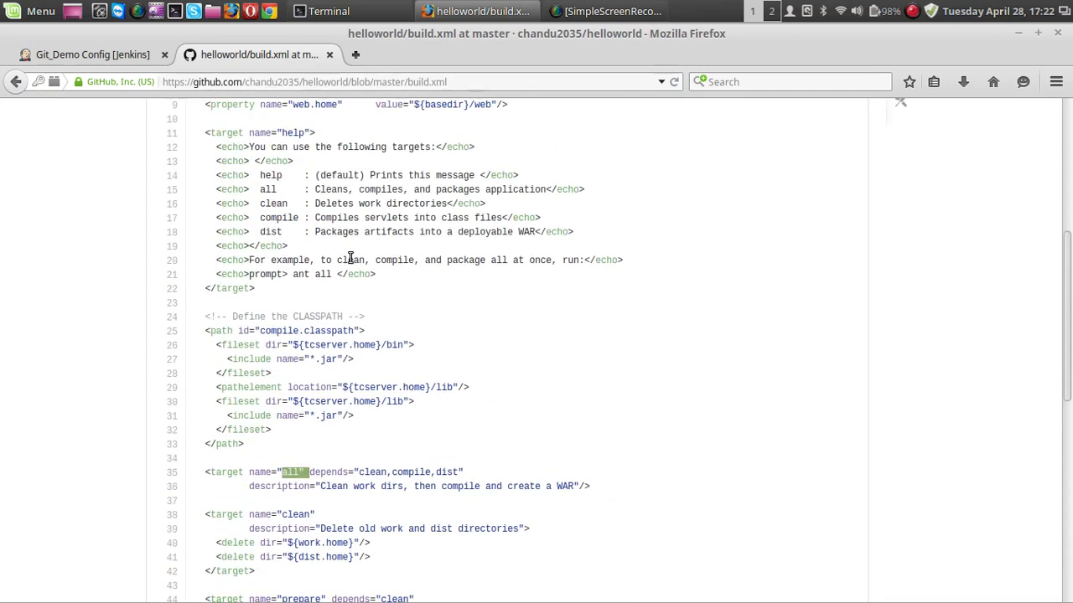
scroll(283, 259, "up", 1)
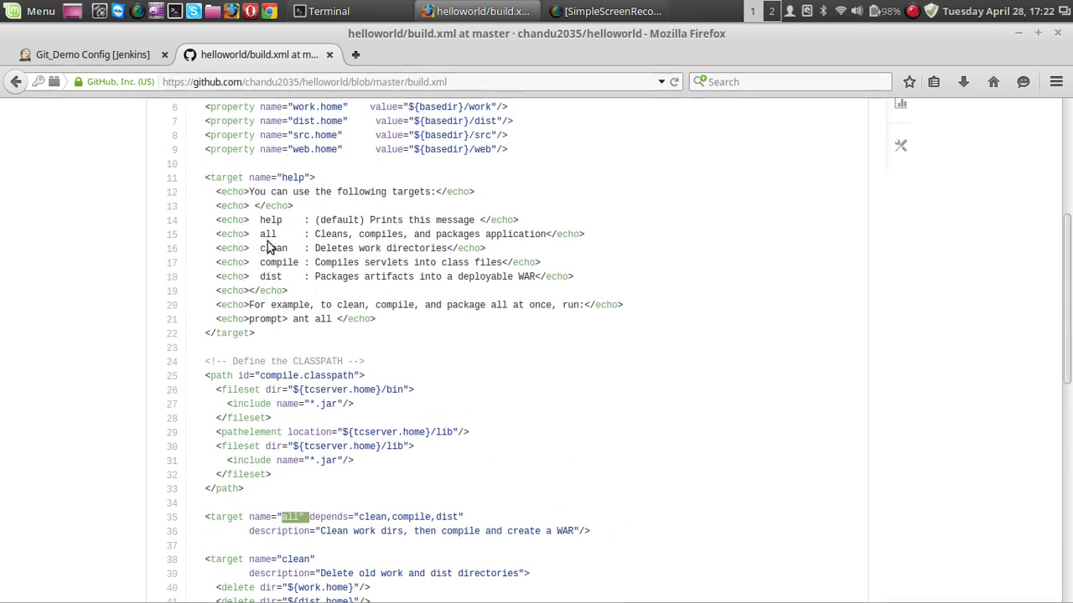
left_click_drag(259, 219, 338, 313)
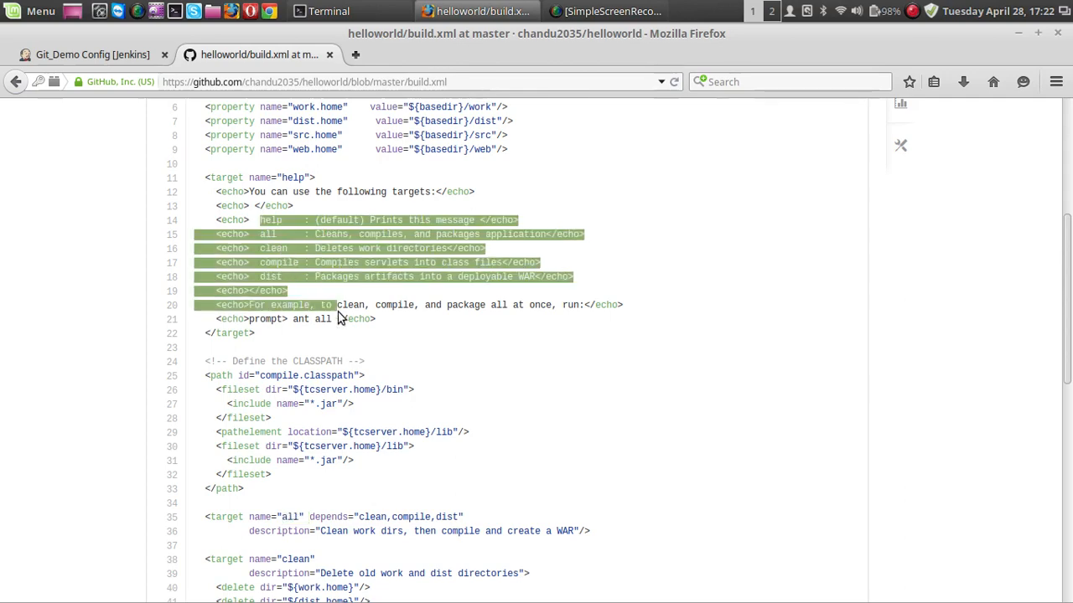
Look over build.xml on GitHub once more, from the file header down to the target definitions.
left_click(423, 337)
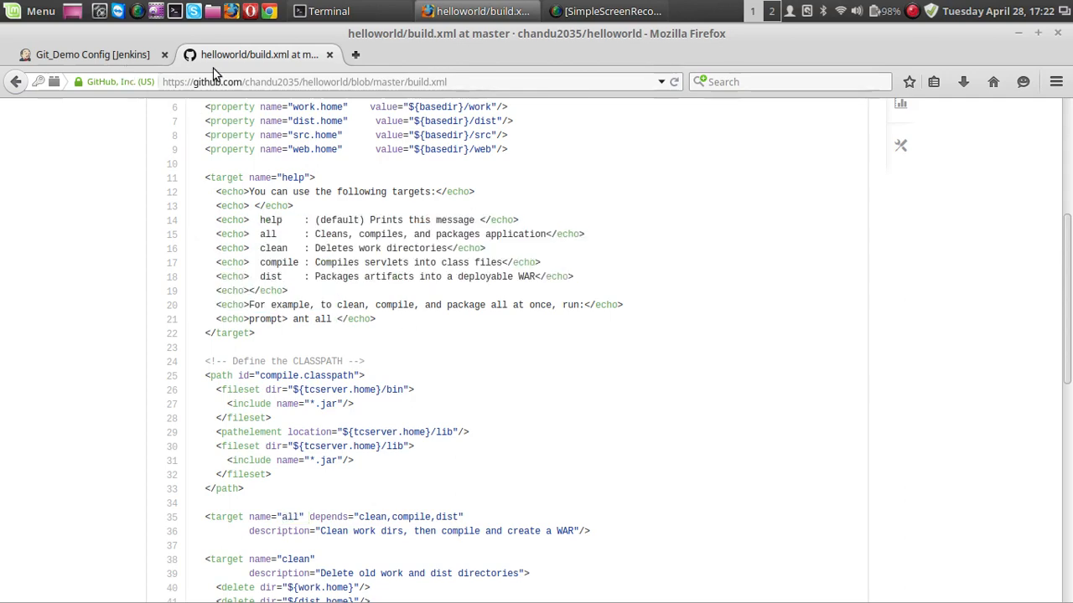
scroll(307, 176, "up", 7)
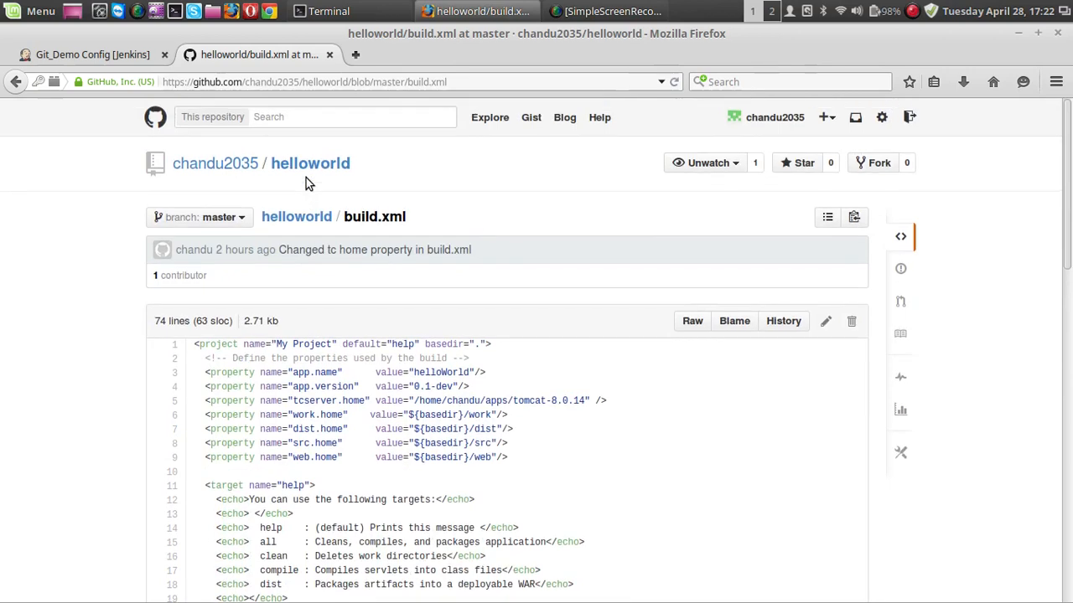
scroll(301, 252, "down", 5)
scroll(301, 248, "down", 5)
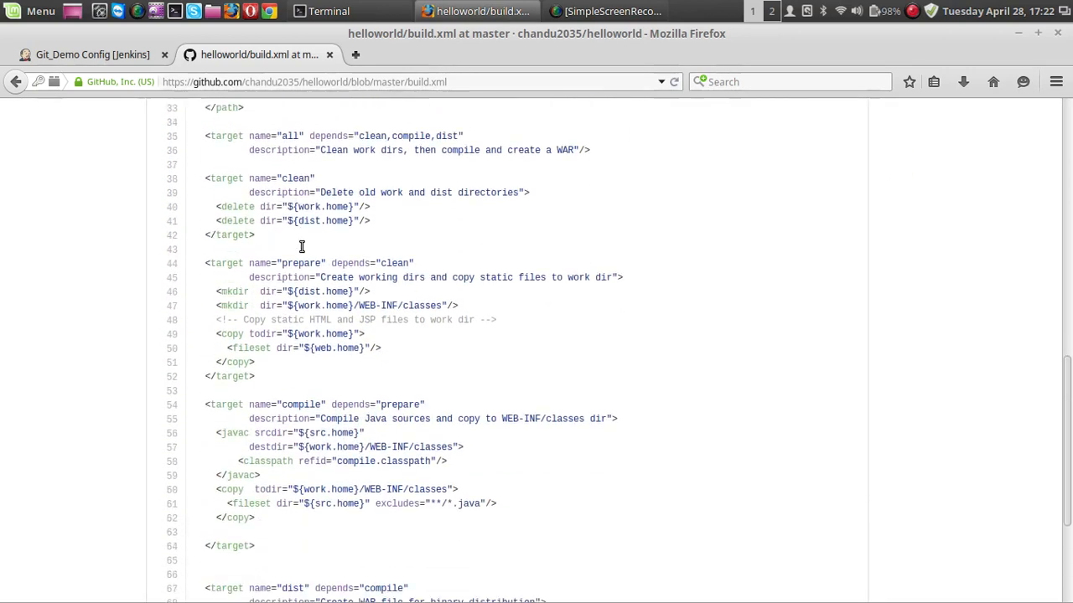
Return to the Git_Demo configuration in Jenkins, re-enter all as the Invoke Ant target and save the project.
left_click(130, 60)
left_click_drag(388, 318, 335, 324)
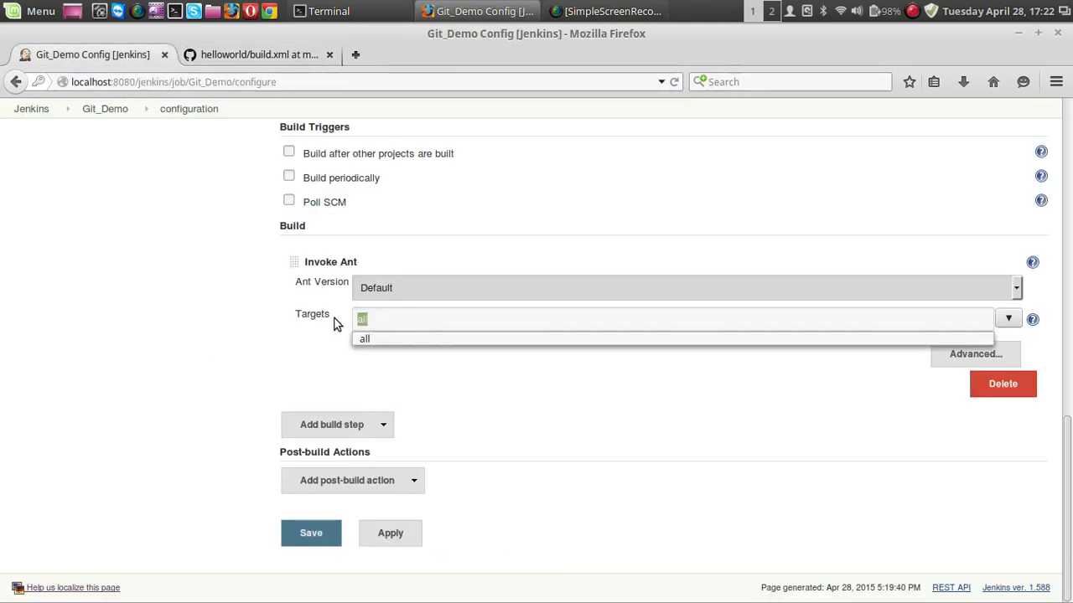
type("all")
left_click(243, 320)
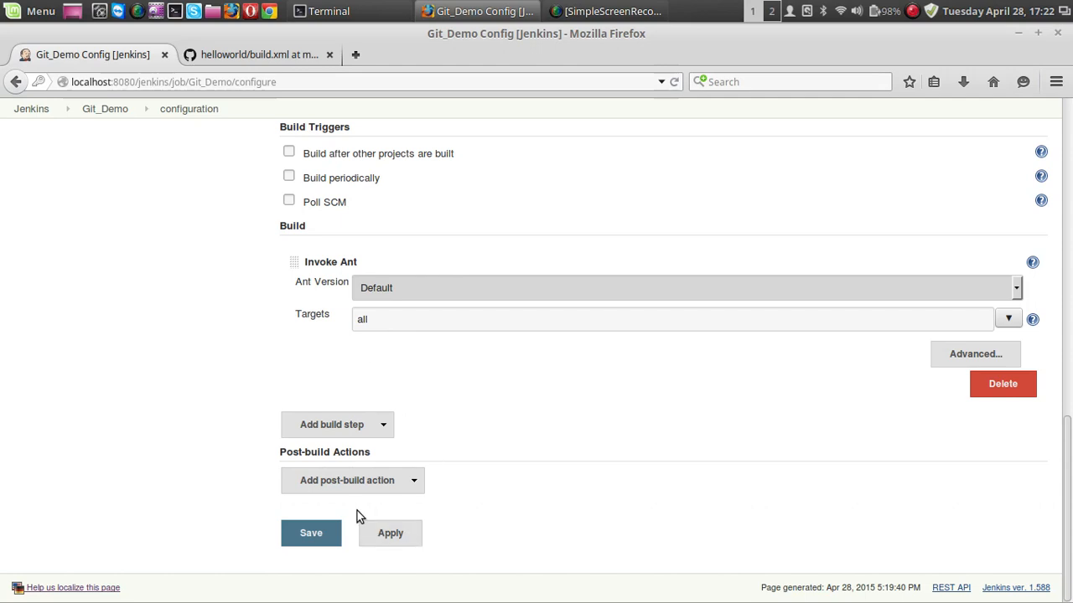
left_click(320, 540)
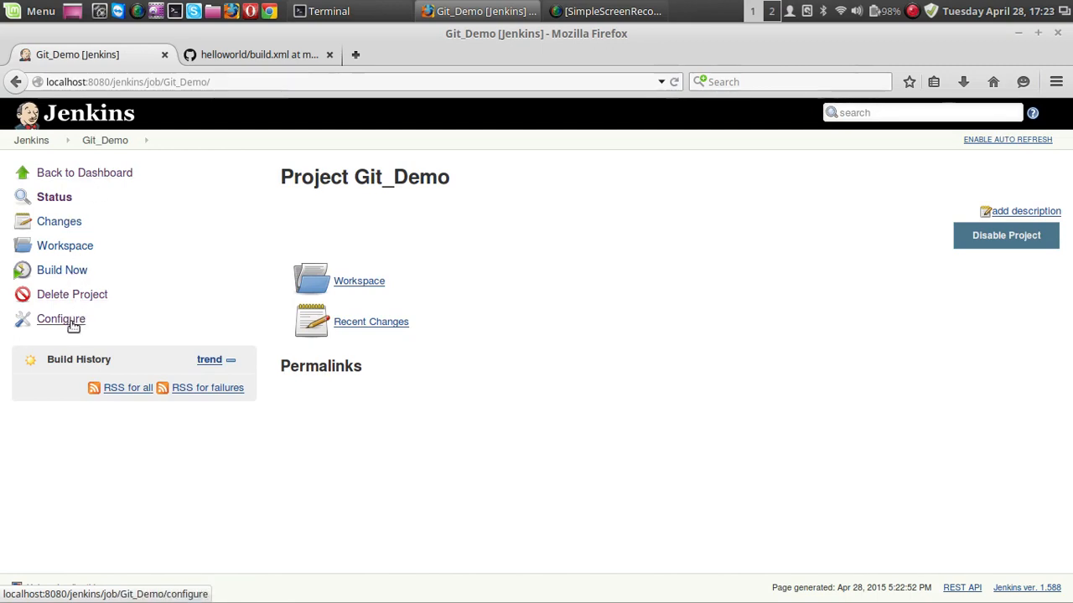
Start a build of Git_Demo and open the console output of build #1.
left_click(73, 273)
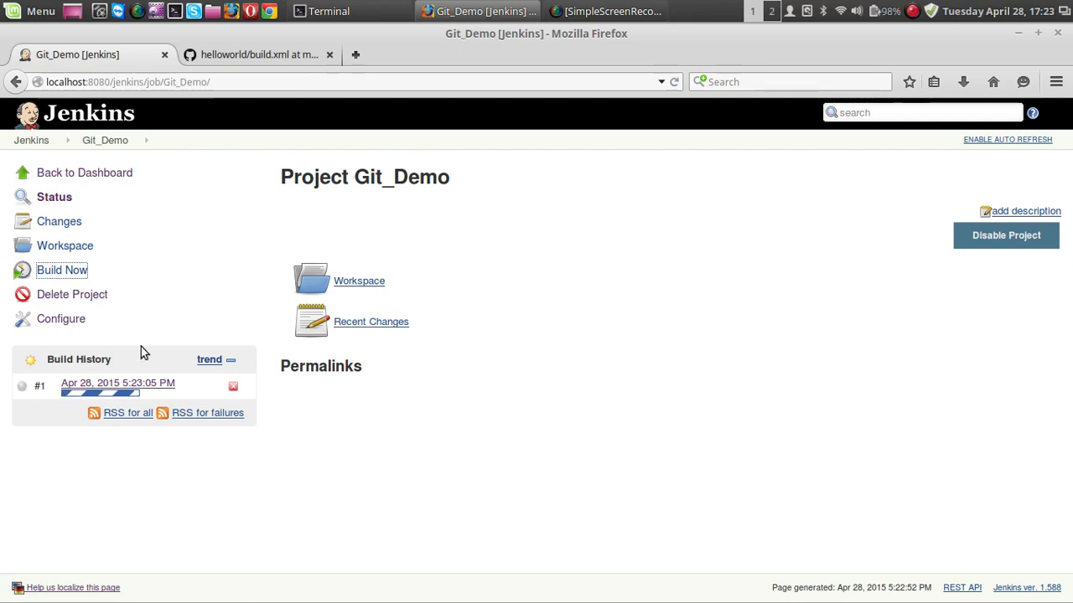
left_click(254, 57)
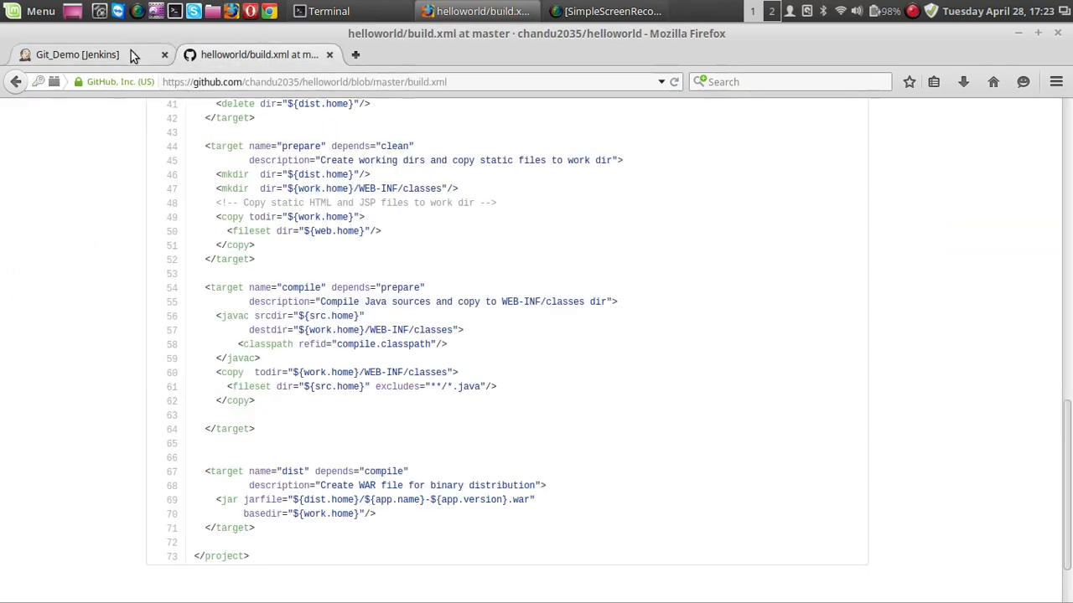
left_click(129, 52)
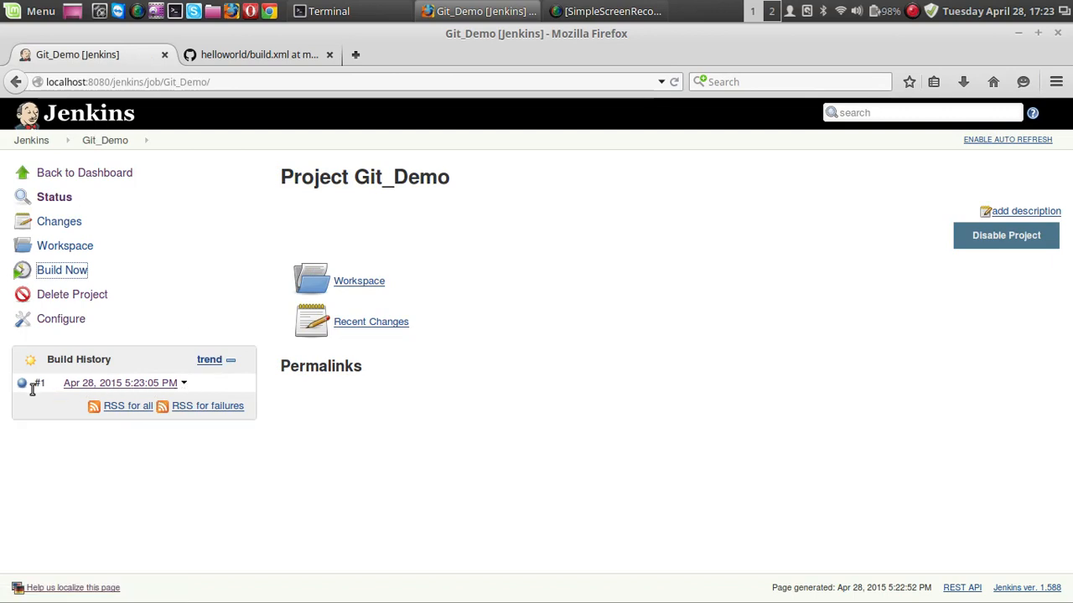
left_click(153, 384)
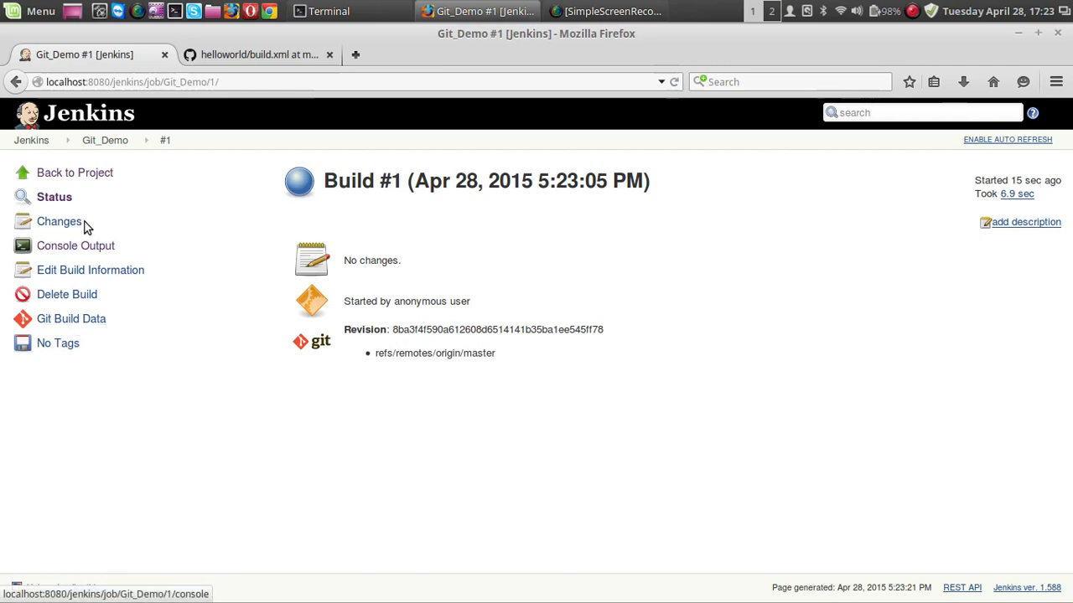
left_click(86, 254)
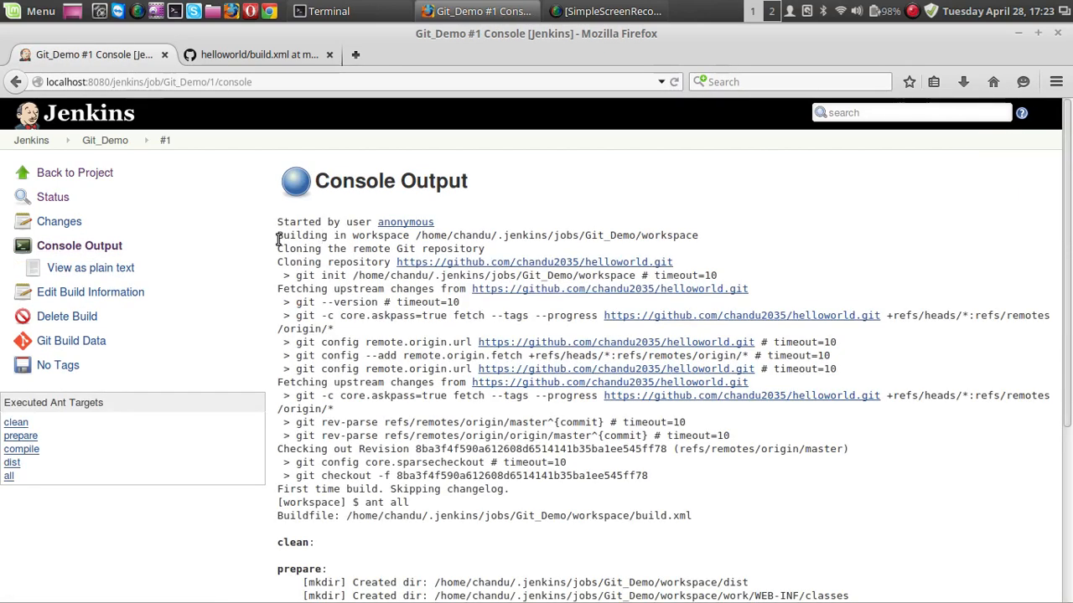
Examine the workspace path and the Git repository cloning lines at the start of the console output.
left_click_drag(279, 238, 707, 235)
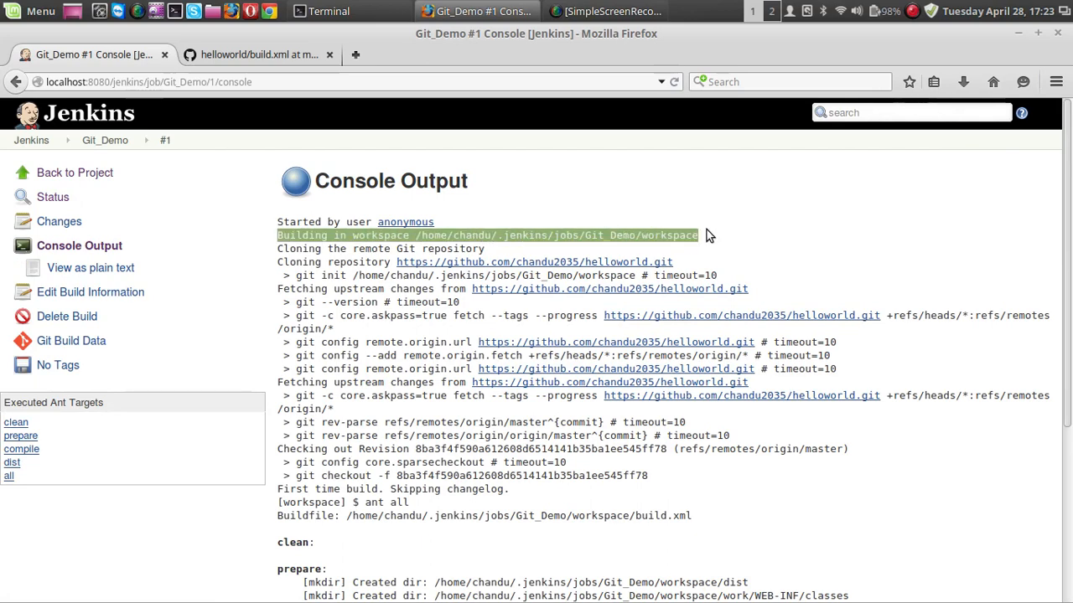
left_click(702, 187)
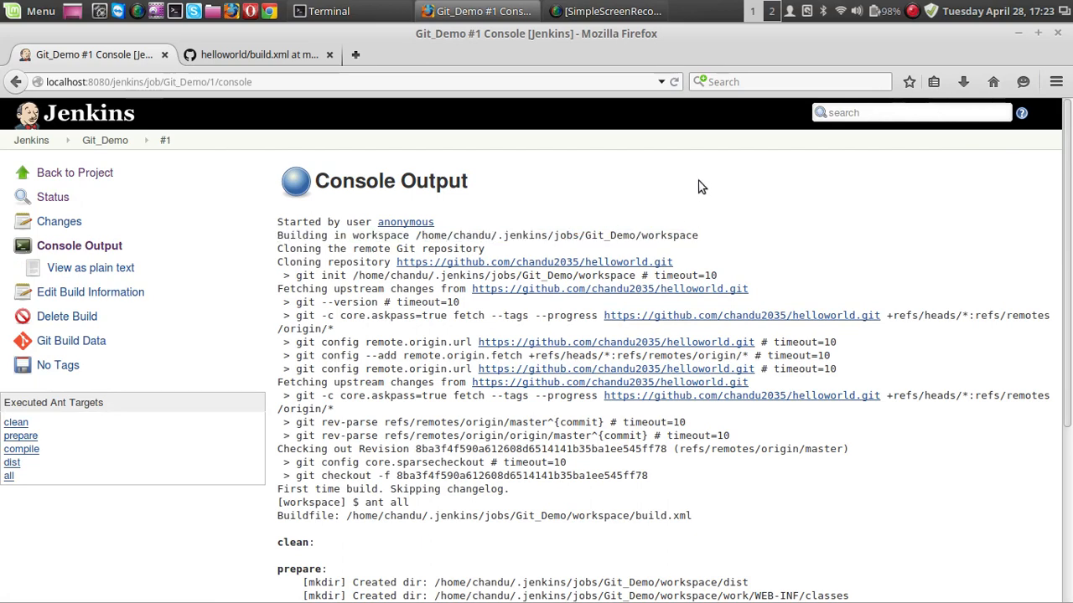
double_click(588, 239)
left_click(619, 211)
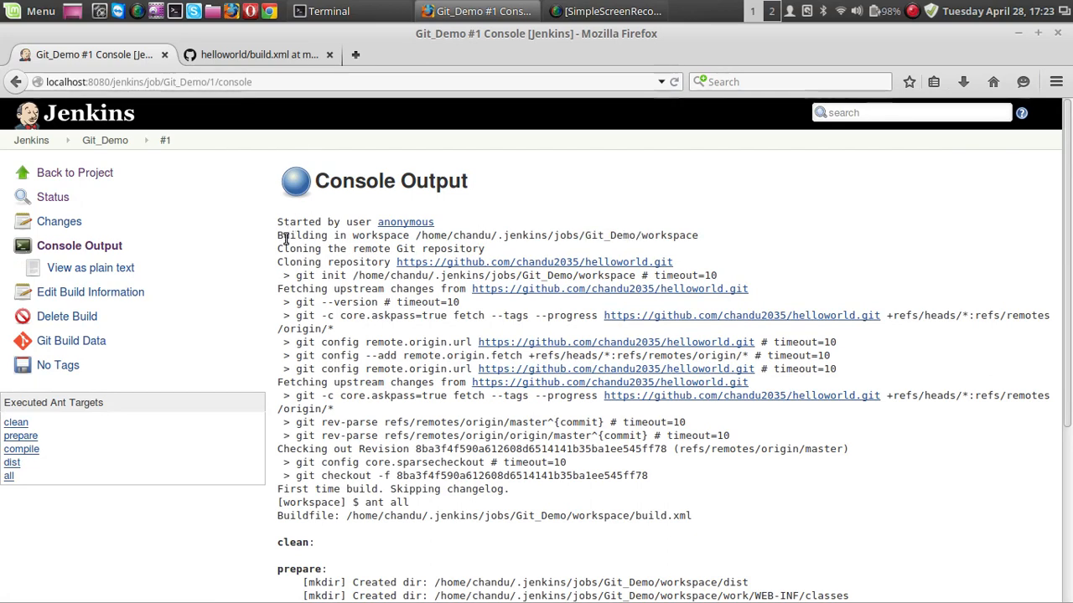
left_click_drag(279, 249, 484, 249)
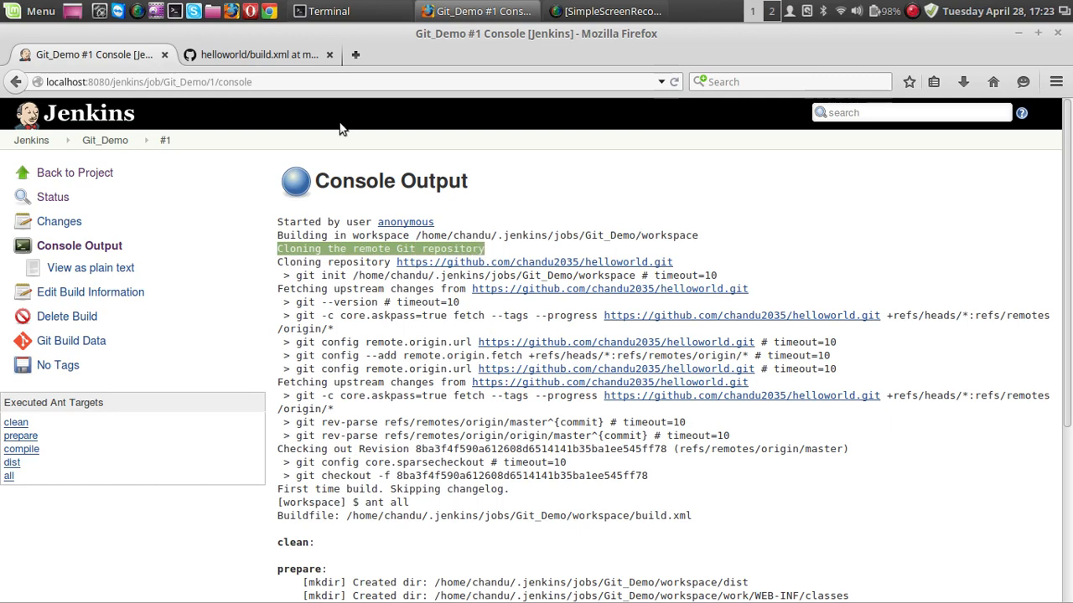
left_click(287, 59)
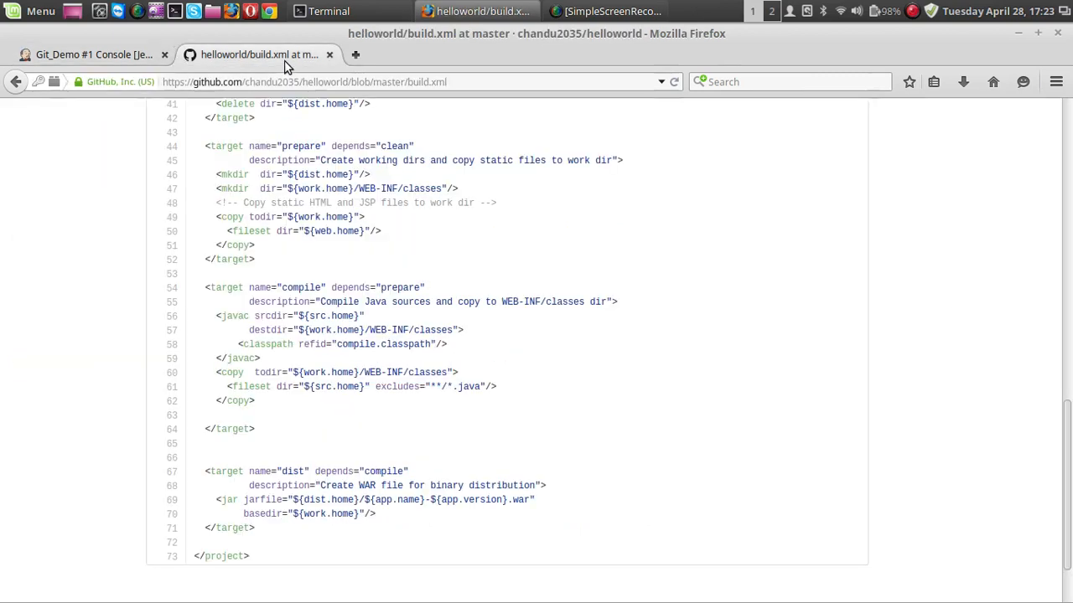
left_click(132, 57)
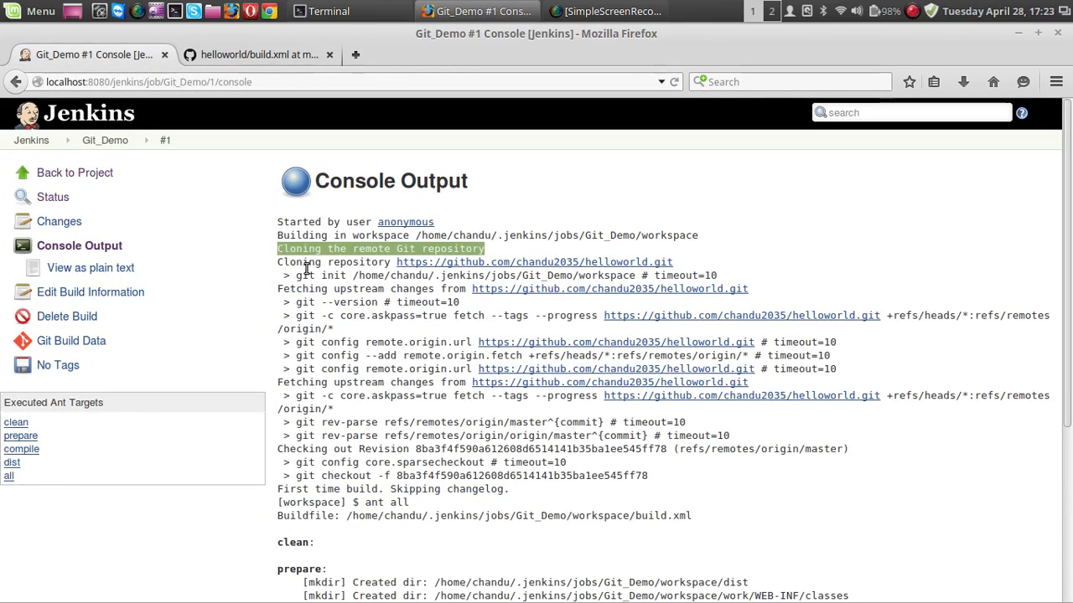
mouse_move(283, 265)
left_mouse_down()
mouse_move(499, 276)
mouse_move(672, 263)
left_mouse_up()
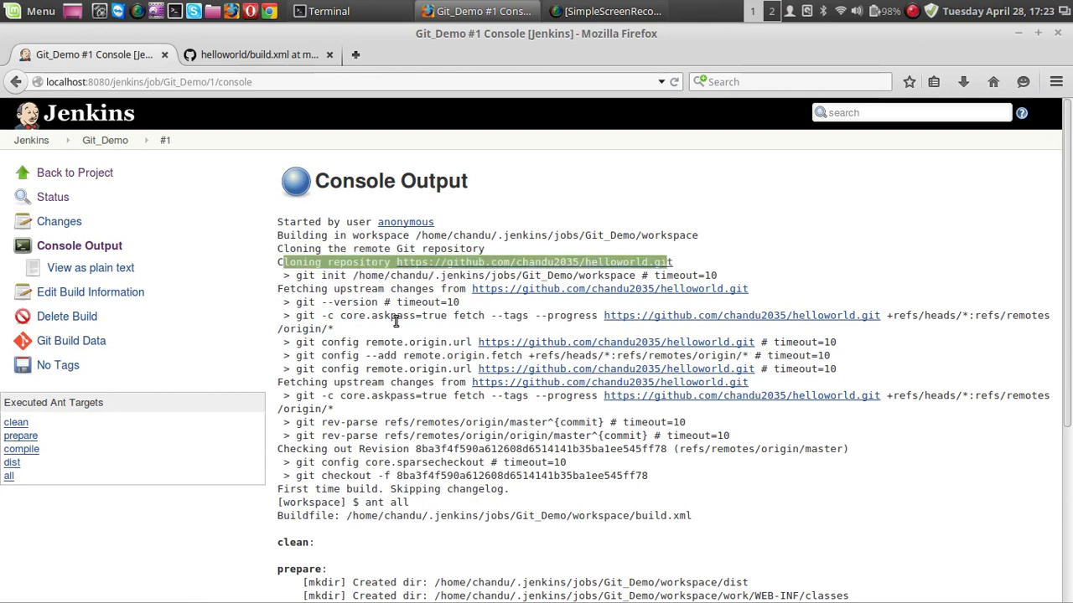
Examine the buildfile path, the executed Ant targets and the generated WAR file name in the console output.
scroll(396, 335, "down", 5)
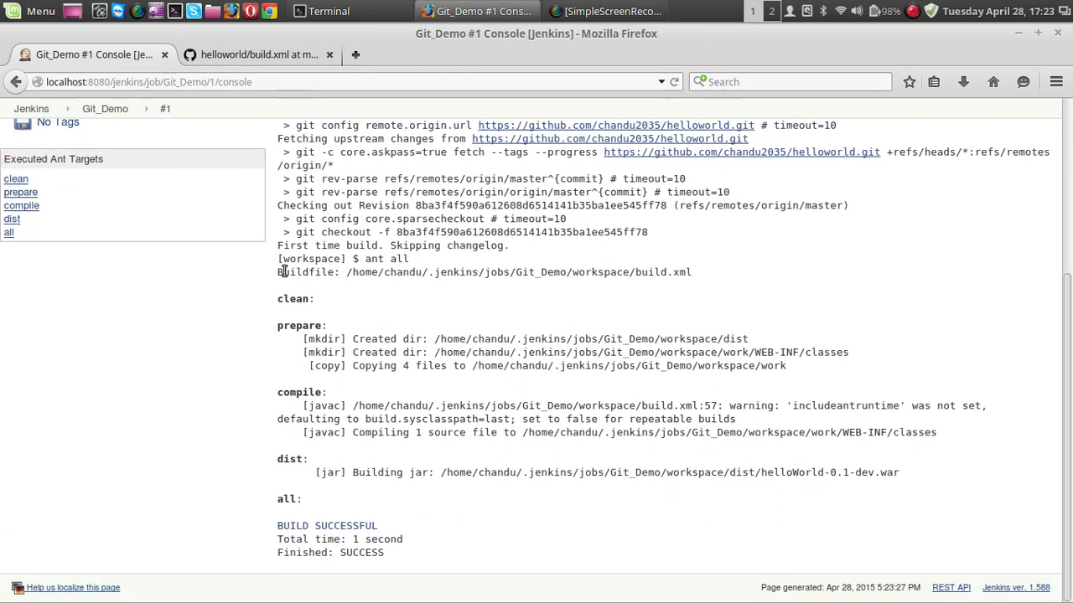
left_click_drag(636, 275, 712, 276)
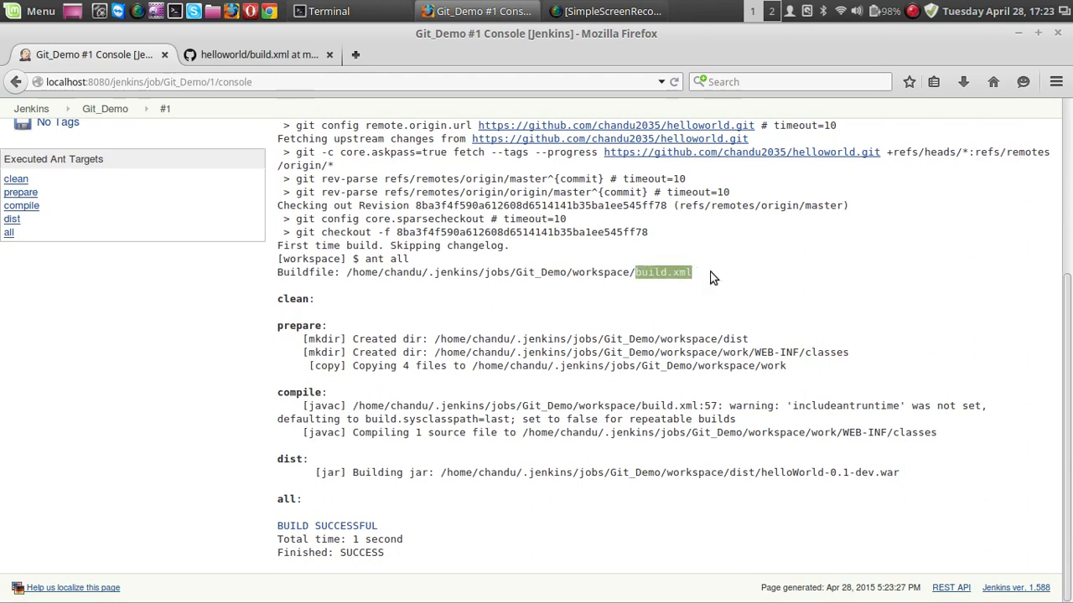
left_click_drag(282, 274, 700, 279)
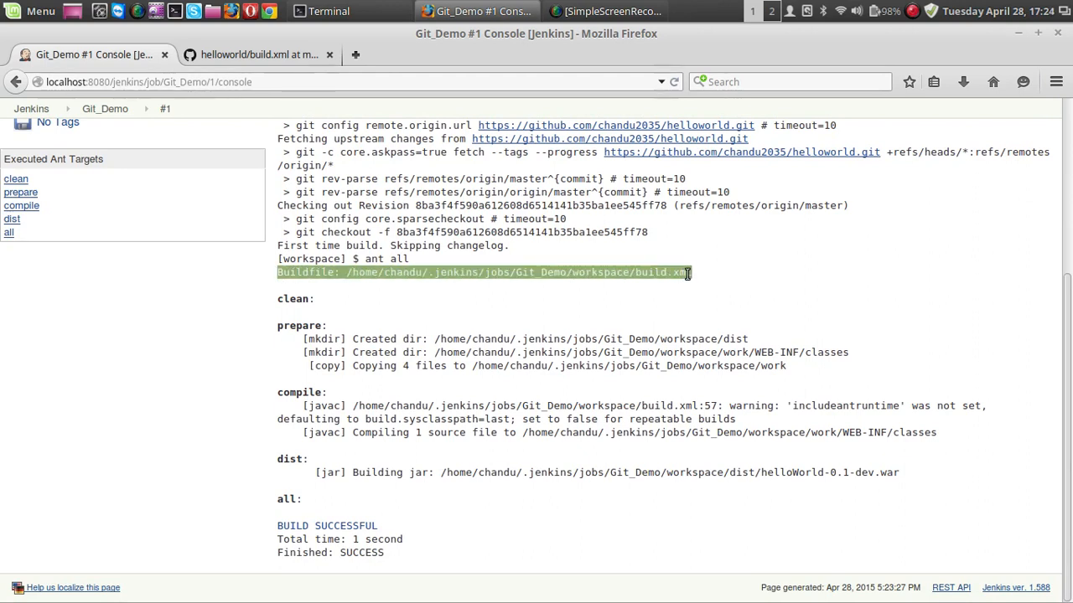
left_click(584, 298)
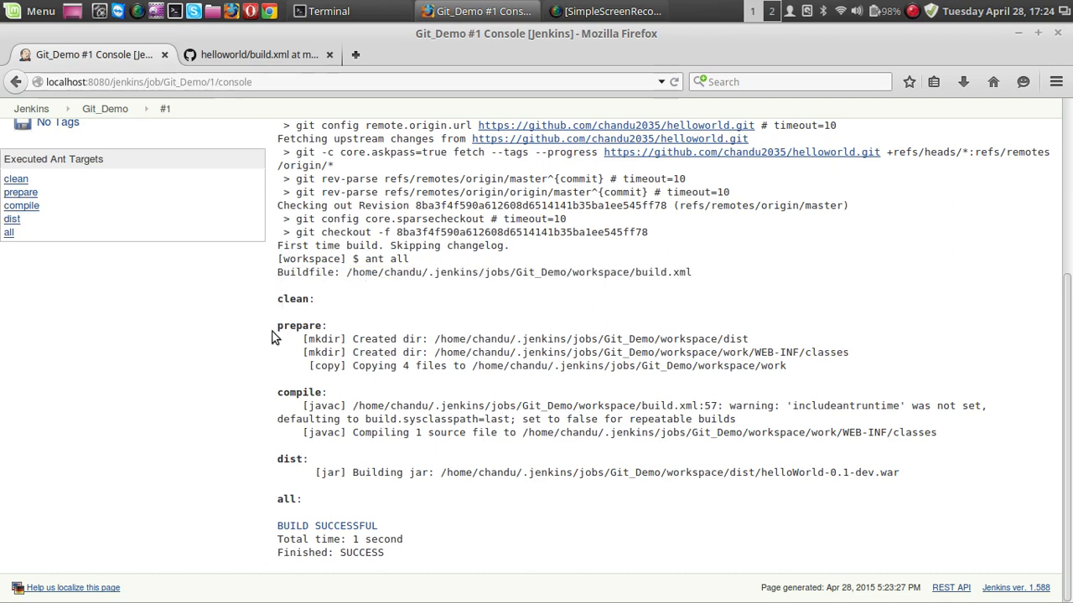
left_click_drag(276, 505, 307, 505)
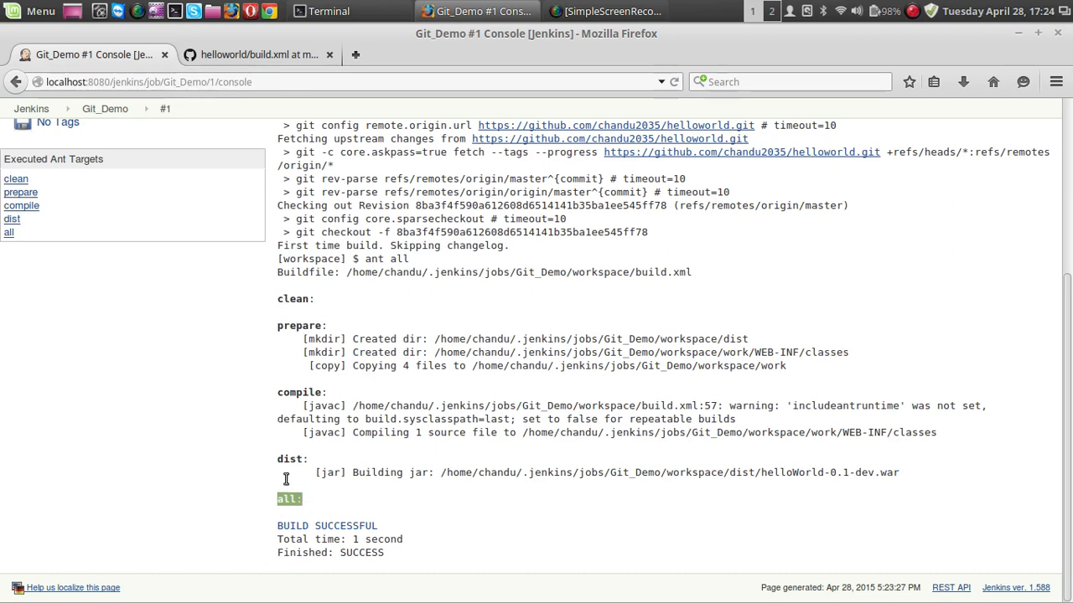
left_click(354, 302)
left_click_drag(760, 471, 912, 478)
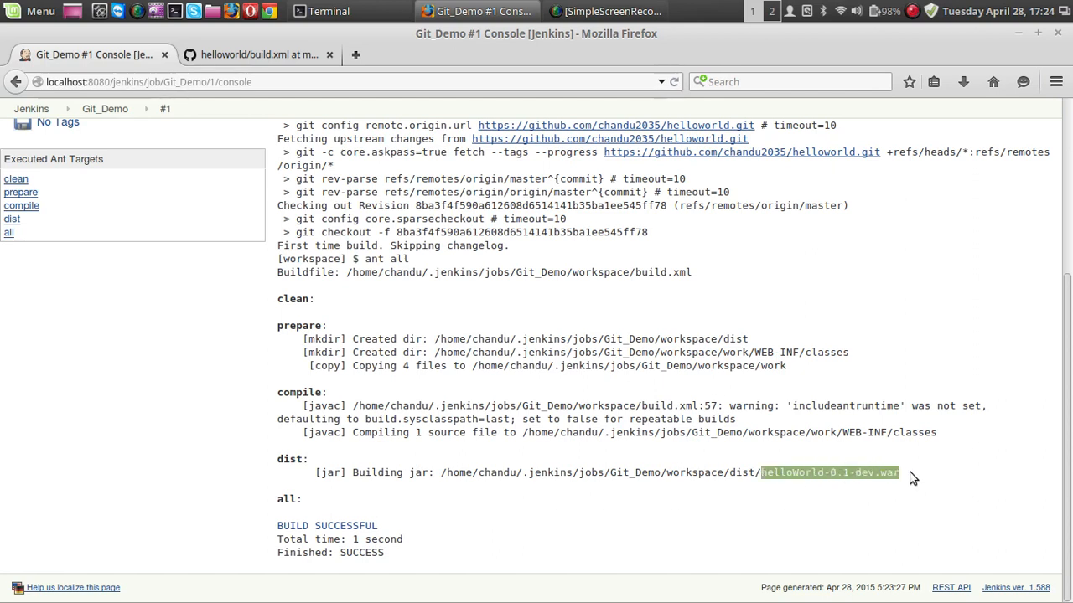
left_click(825, 496)
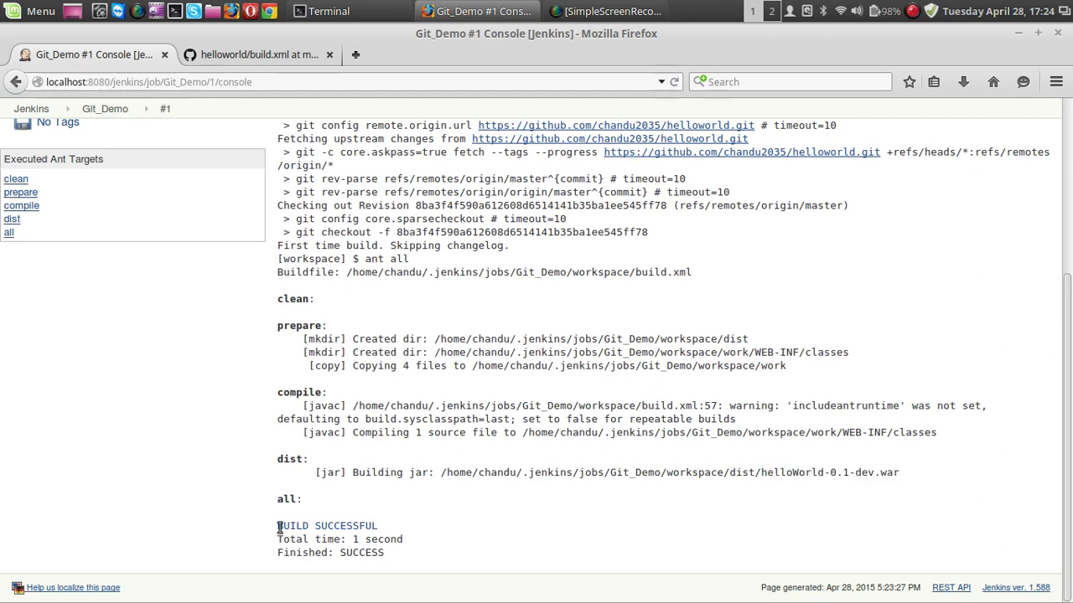
Check the build result at the end of the console output and return to the Jenkins dashboard.
left_click_drag(281, 528, 455, 531)
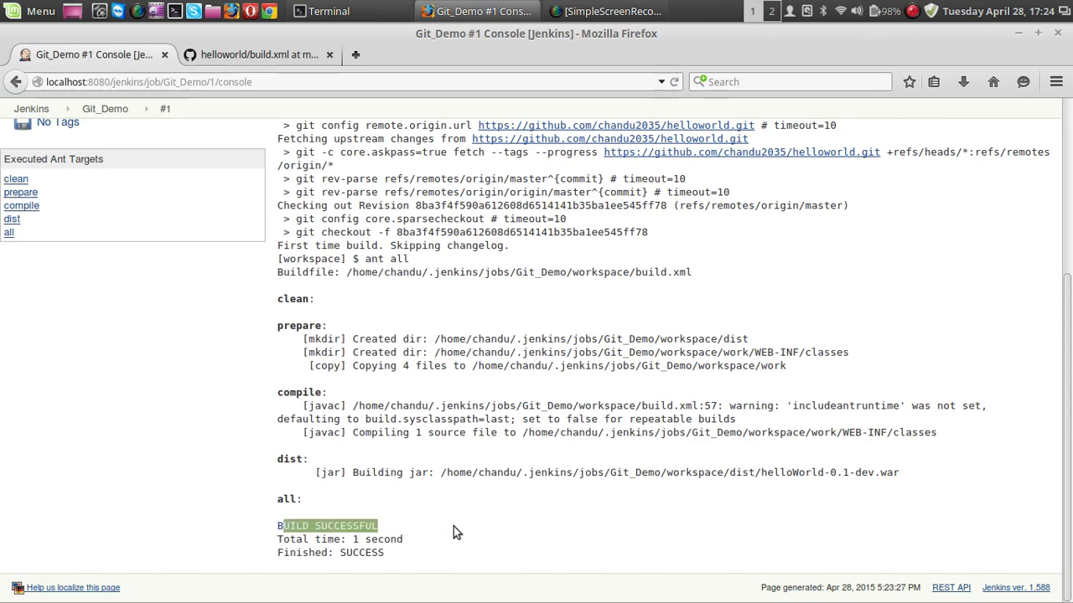
left_click_drag(390, 539, 447, 542)
left_click(303, 404)
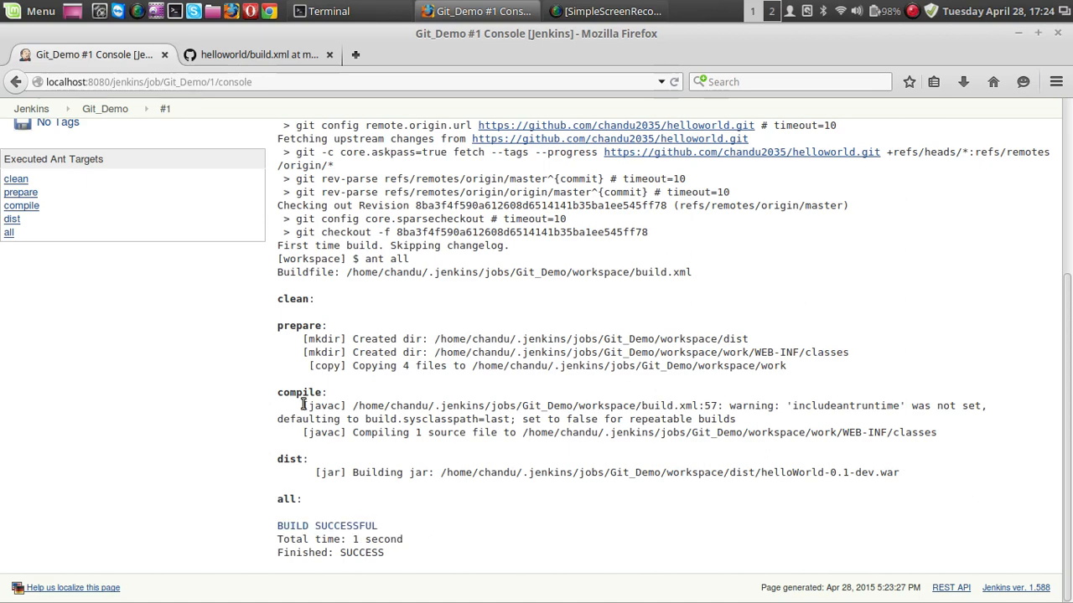
scroll(303, 404, "up", 5)
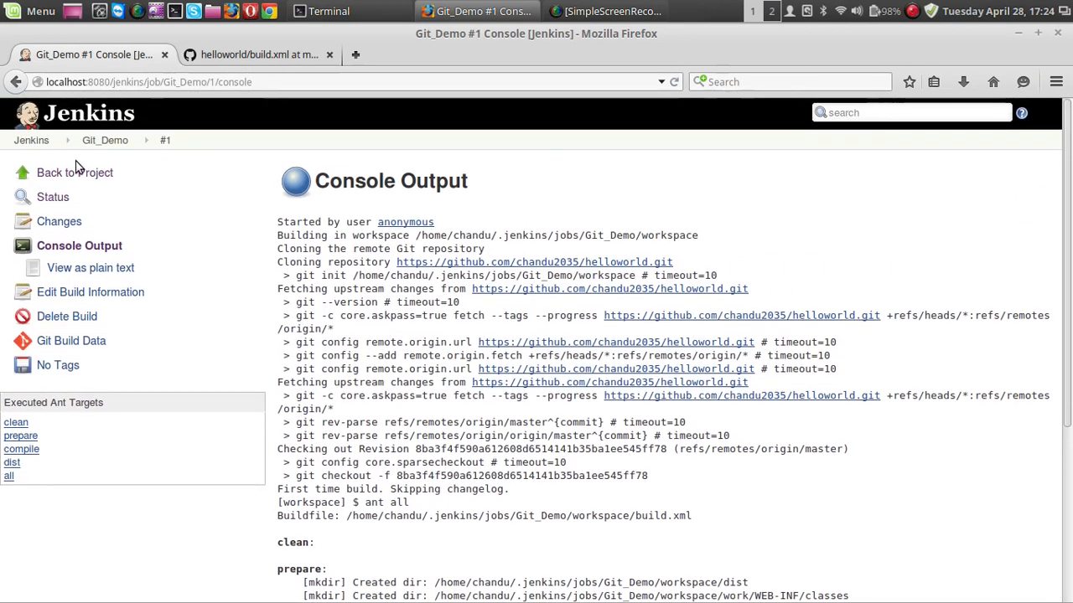
left_click(32, 141)
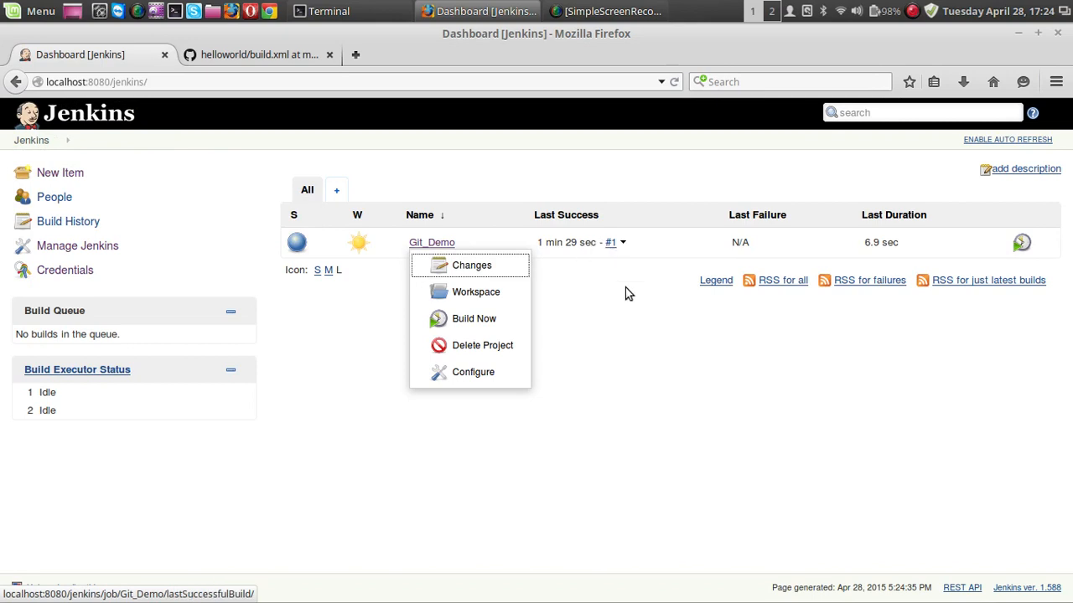
left_click(629, 314)
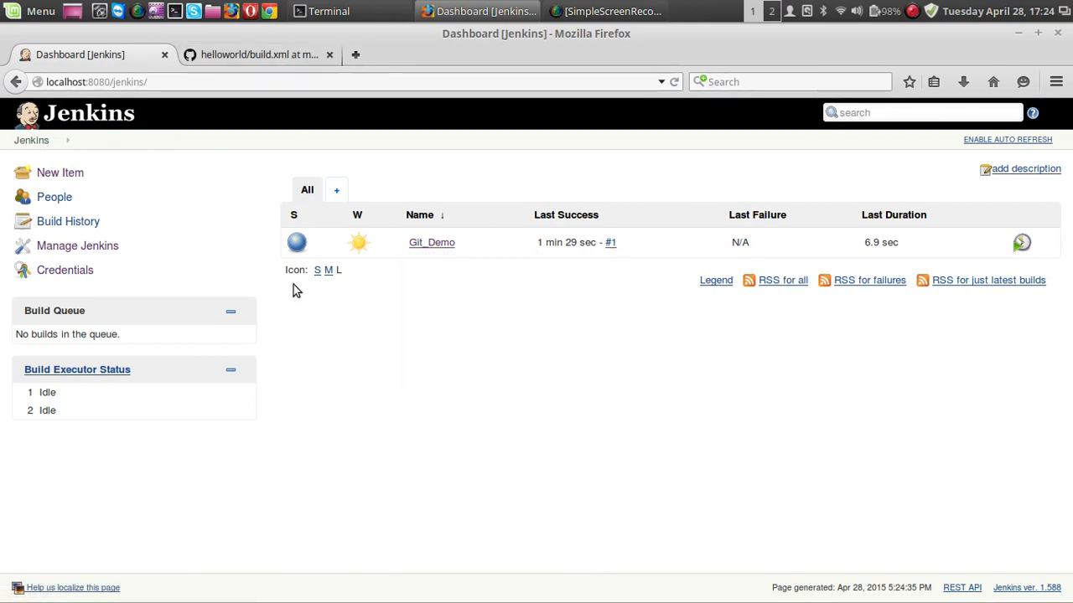
In the Terminal, change to the Git_Demo build output directory .jenkins/jobs/Git_Demo/workspace/dist/.
left_click(335, 12)
left_click_drag(381, 76, 388, 132)
type("cd .j")
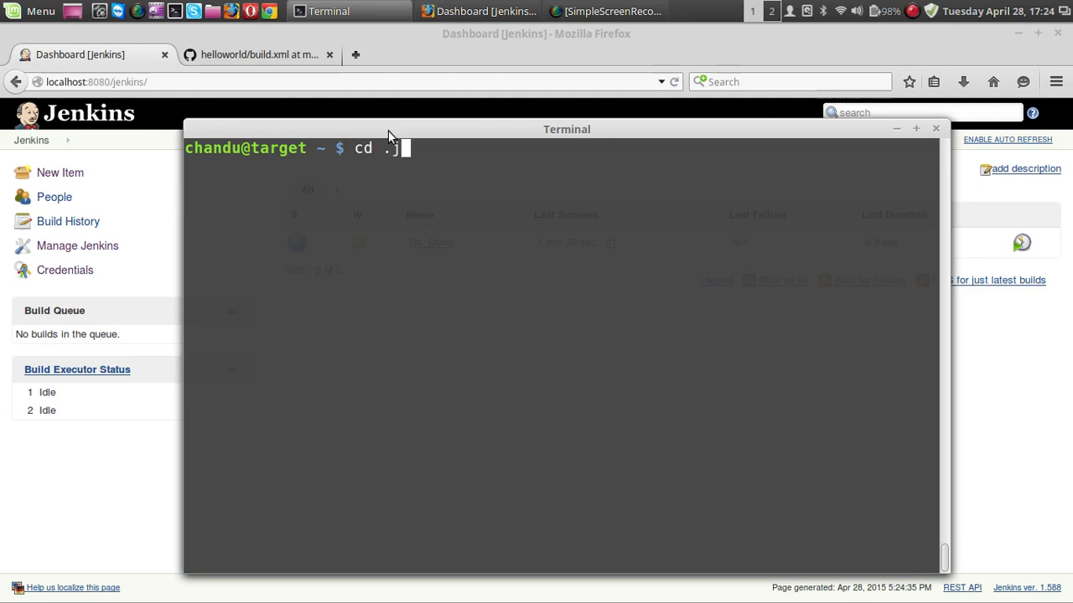
key("Tab")
type("jo")
key("Tab")
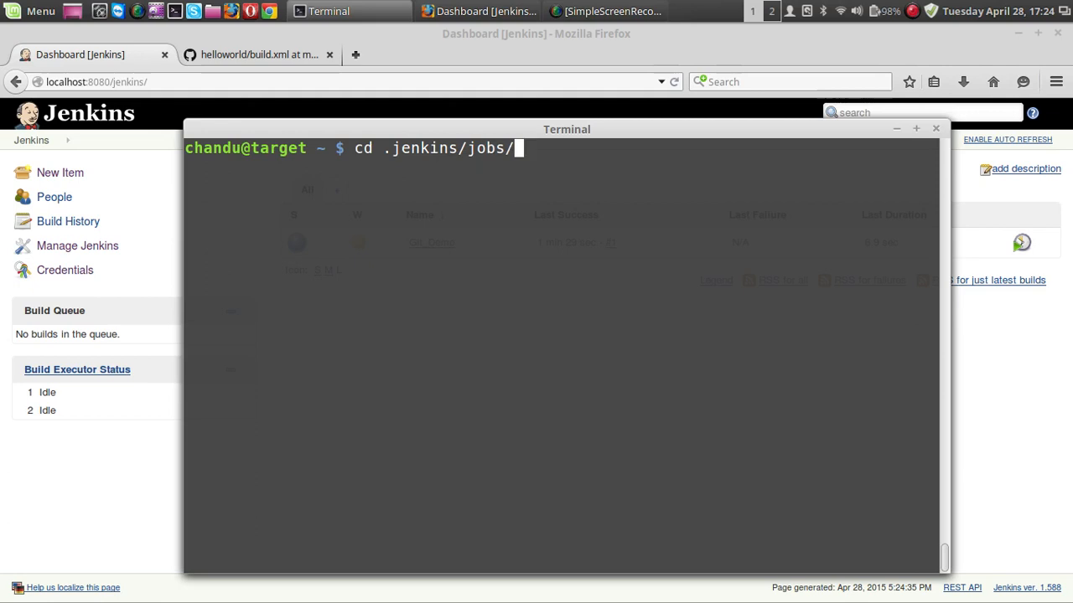
type("G")
key("Tab")
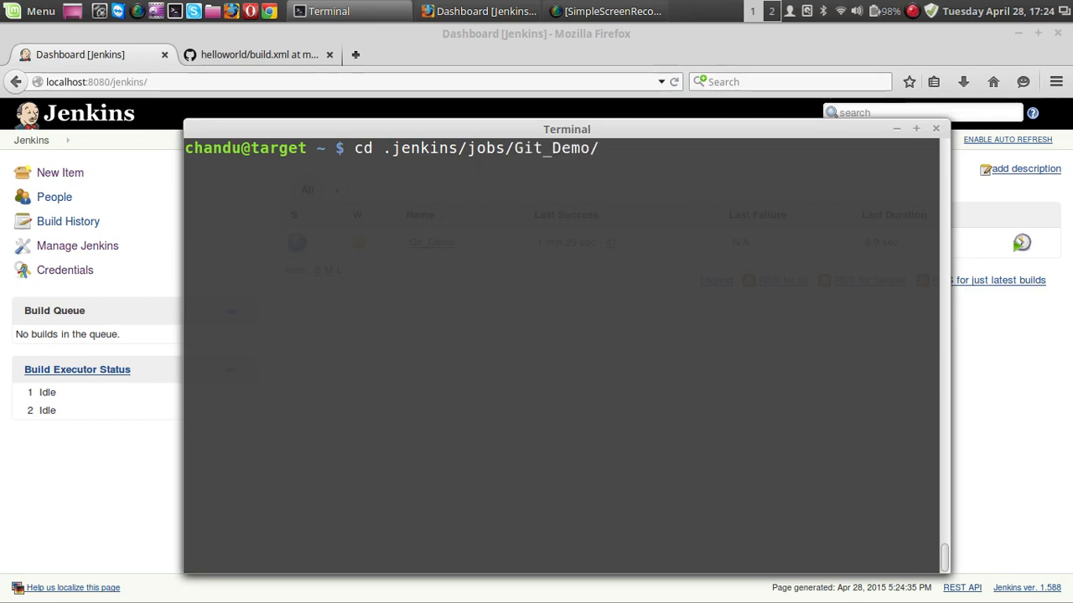
key("Tab")
key("Tab")
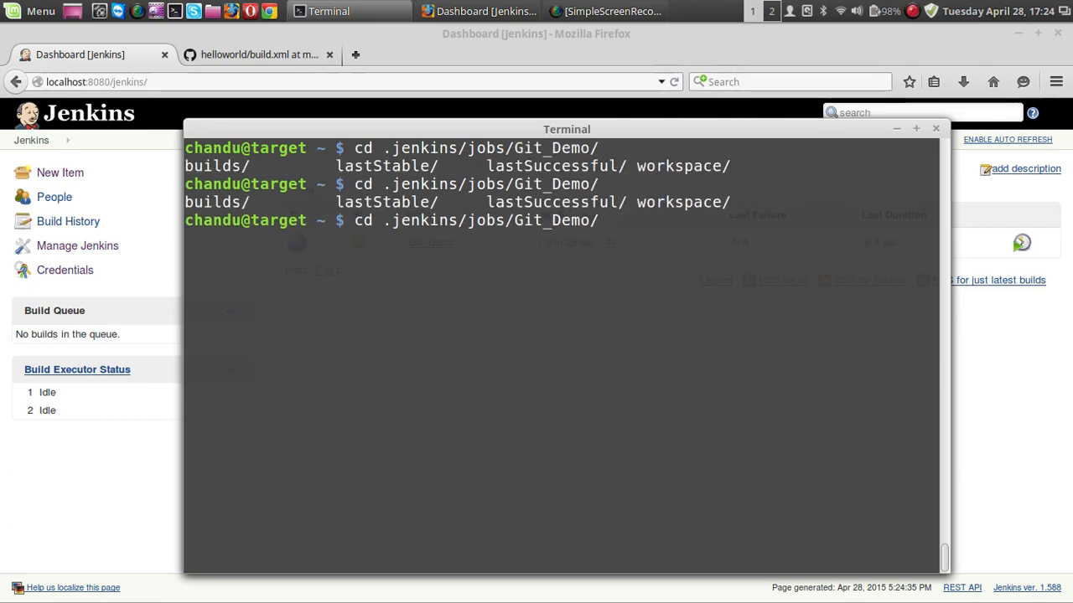
type("wo")
key("Tab")
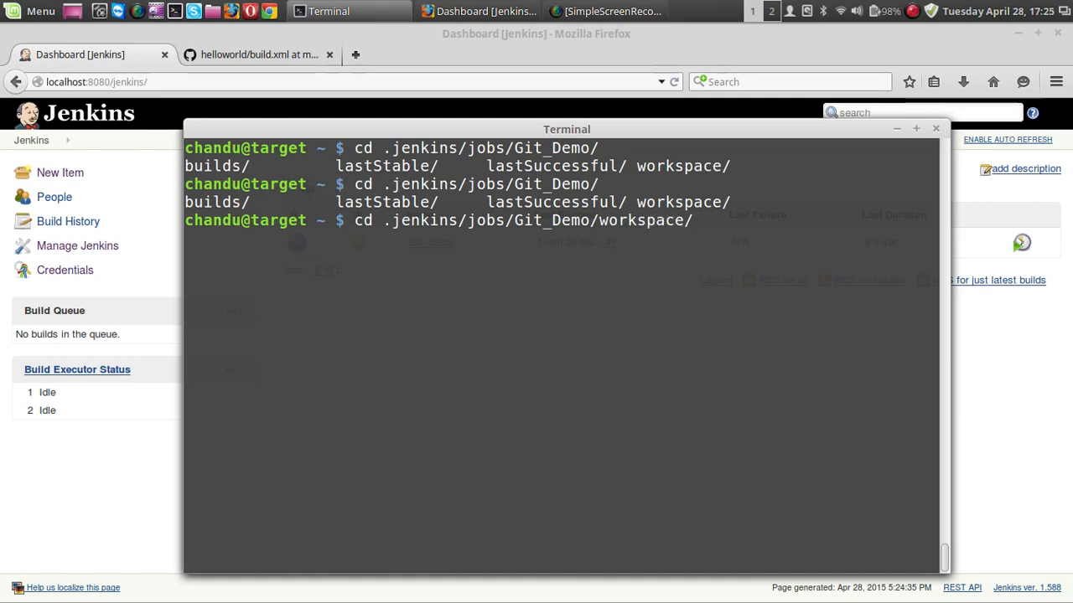
key("ctrl+l")
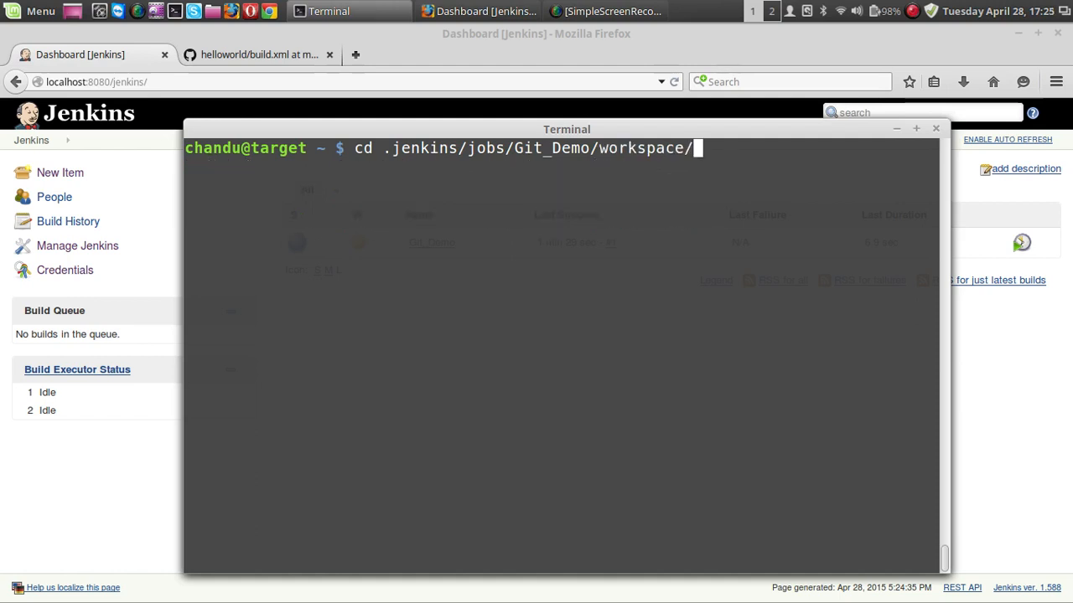
key("Tab")
key("Tab")
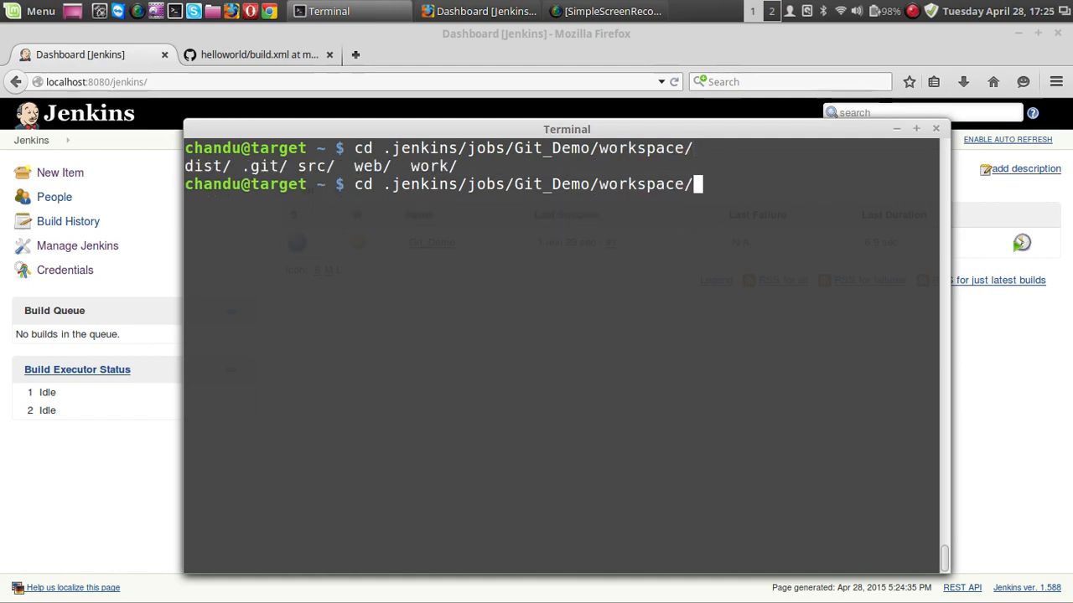
type("d")
key("Tab")
key("Return")
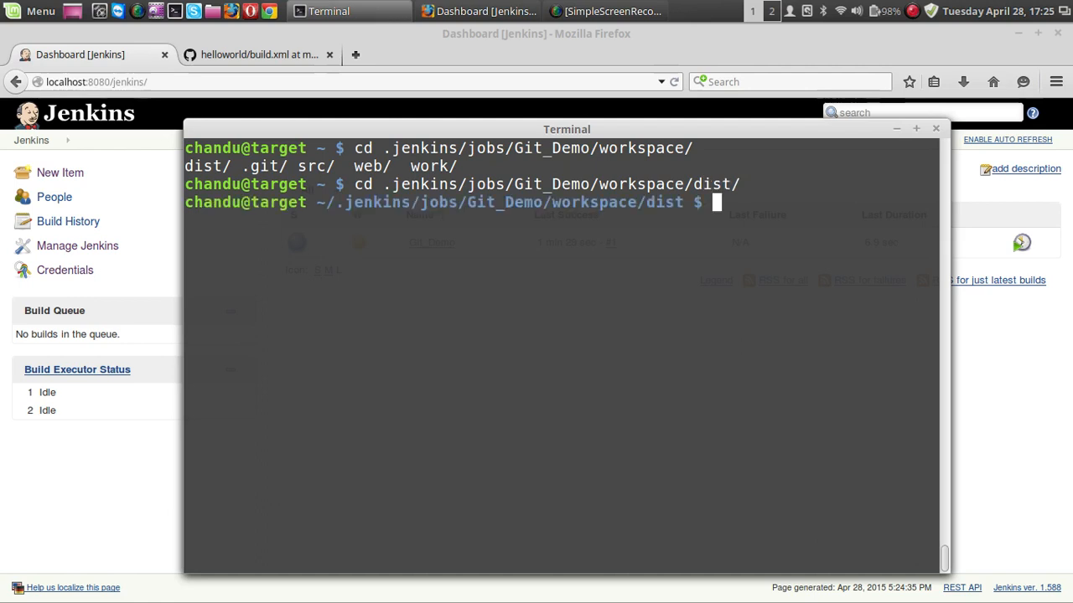
List the contents of the dist directory and check the name of the built WAR file.
type("ls")
key("Return")
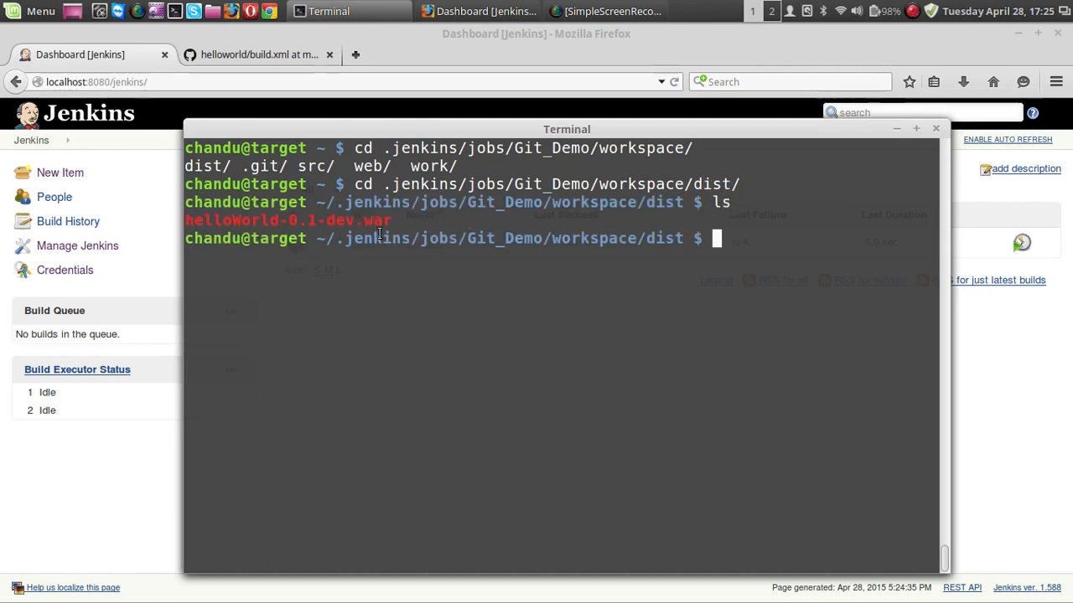
left_click_drag(389, 222, 186, 224)
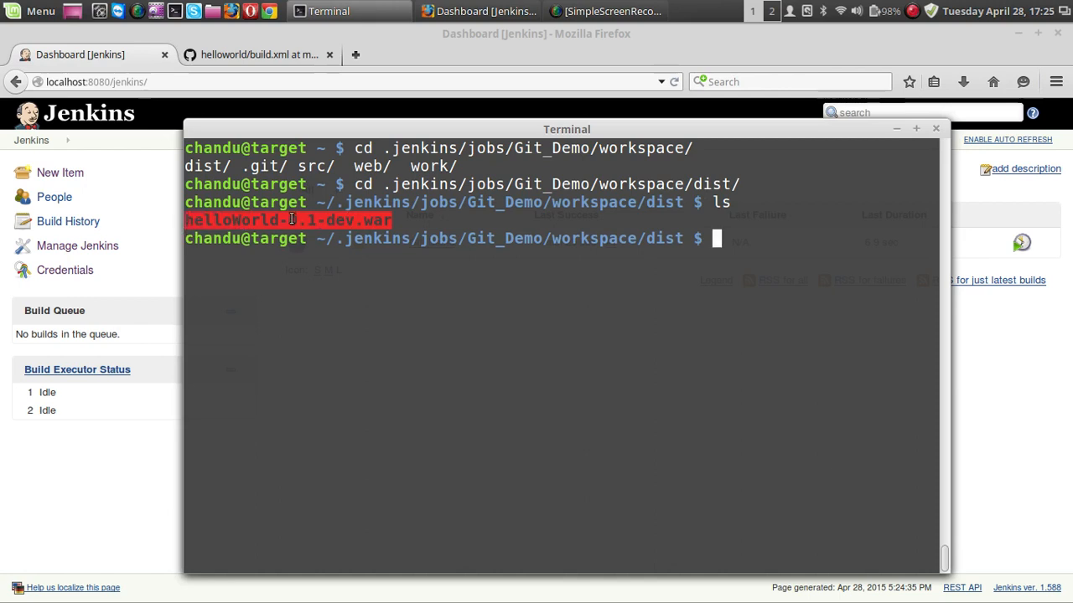
left_click(374, 269)
Copy helloWorld-0.1-dev.war to apps/tomcat-8.0.14/webapps/ in the user's home directory and clear the terminal.
type("cp ")
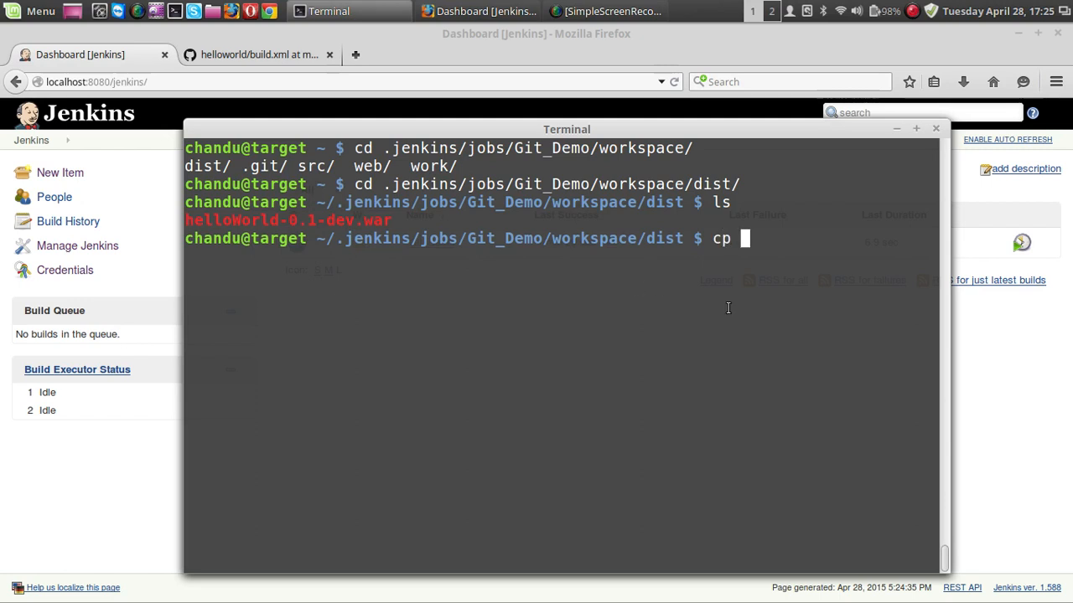
type("hel")
key("Tab")
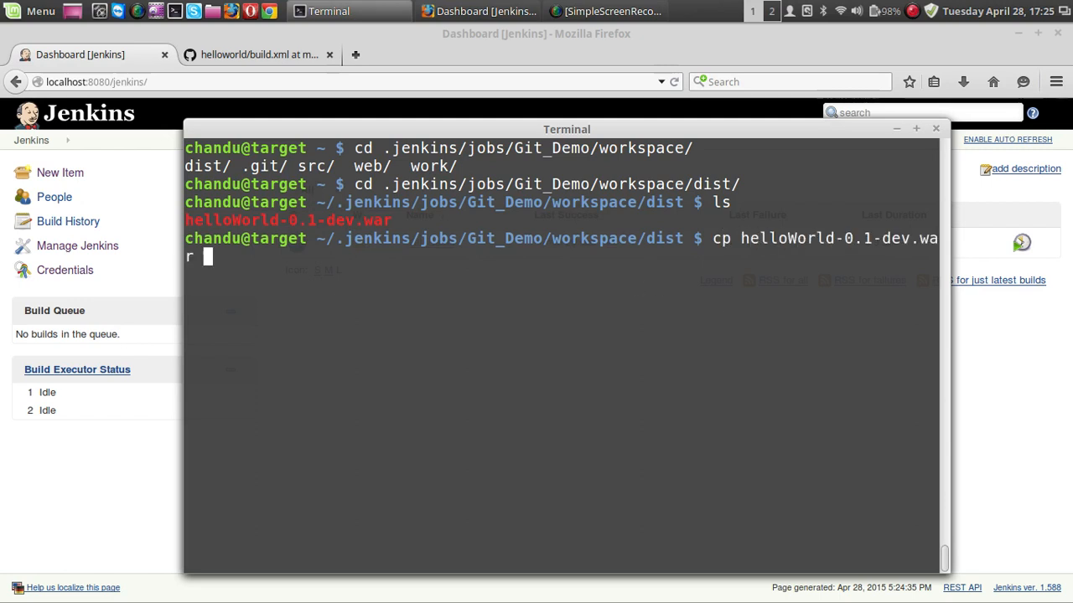
type("/home/chandu/")
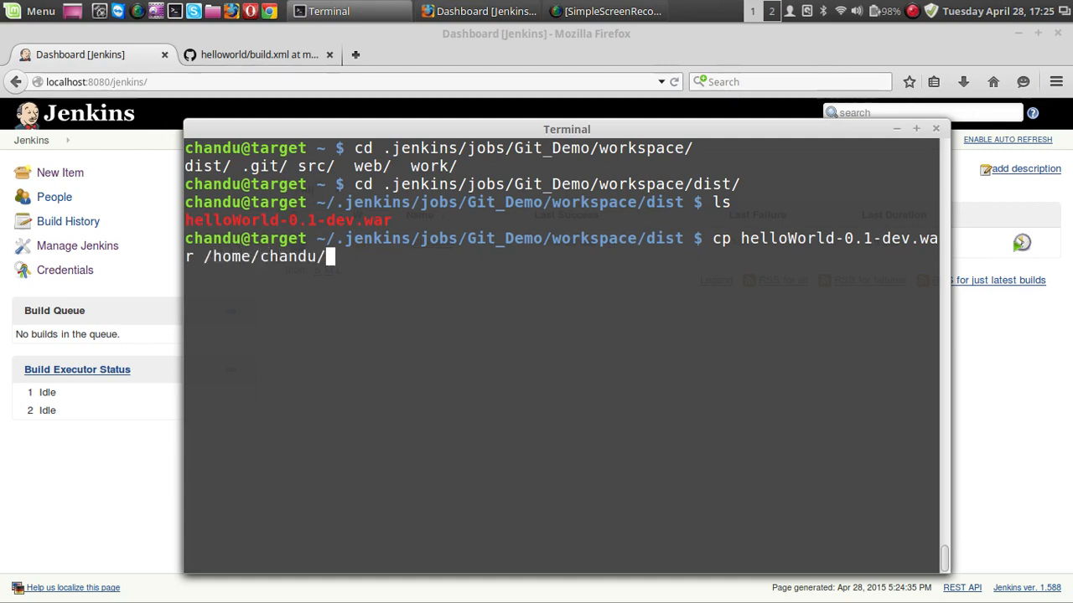
type("apps/h")
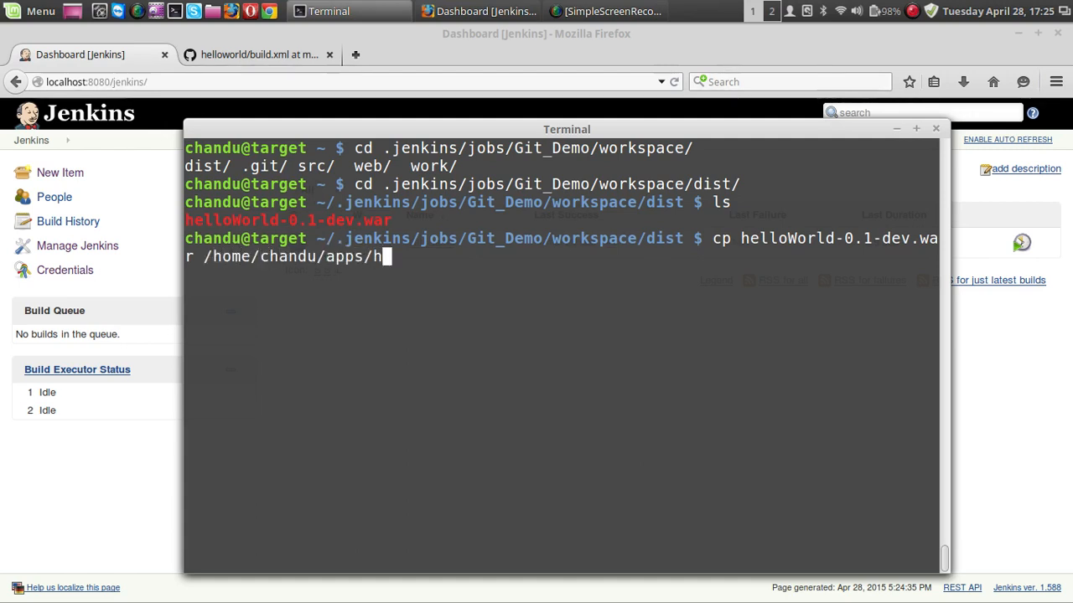
key("BackSpace")
type("to")
key("Tab")
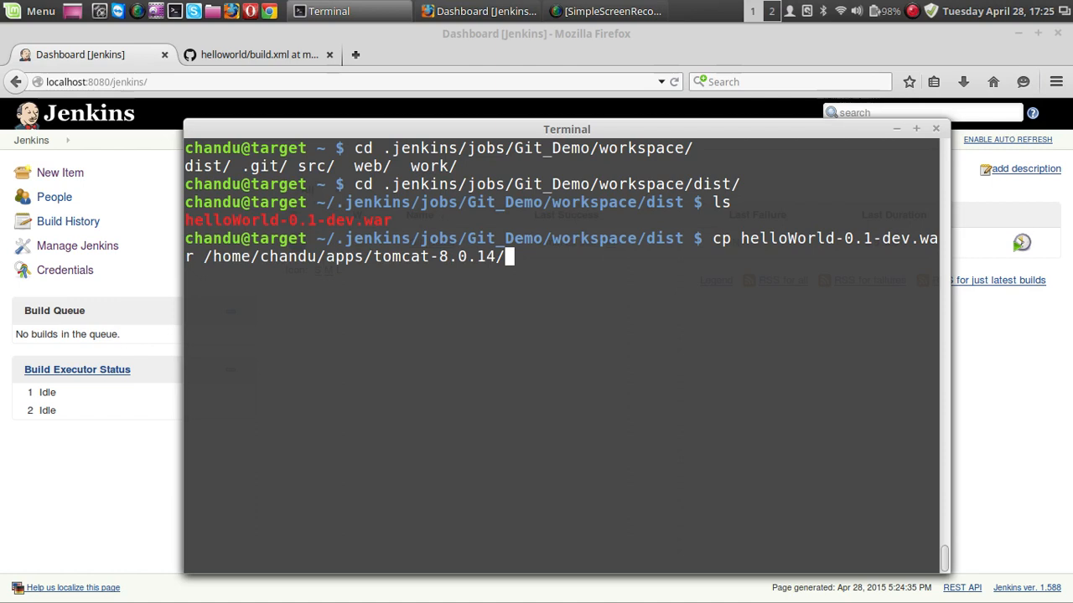
type("we")
key("Tab")
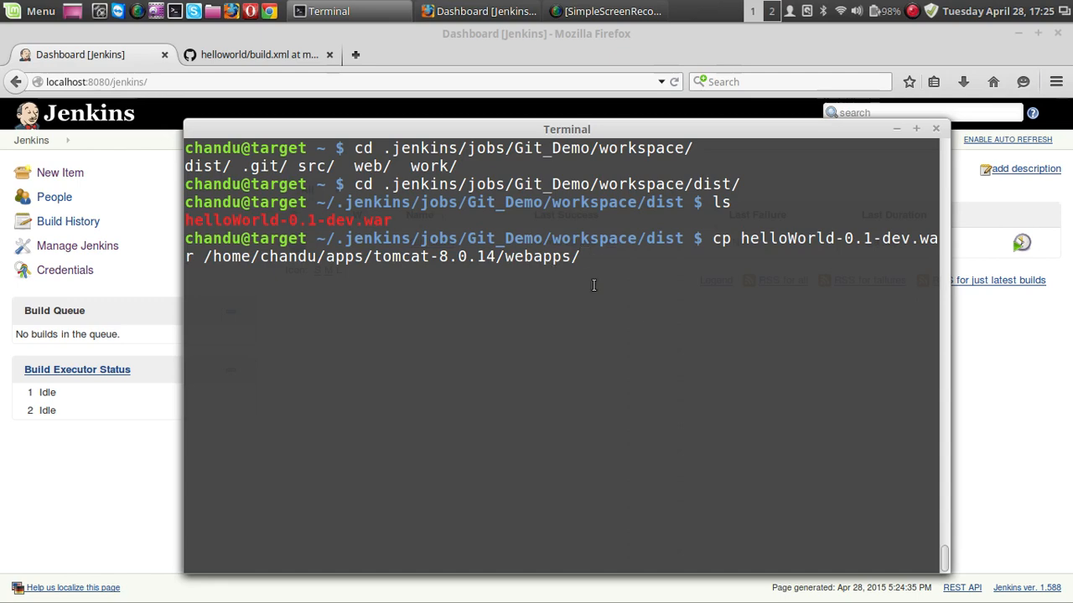
key("Return")
key("ctrl+l")
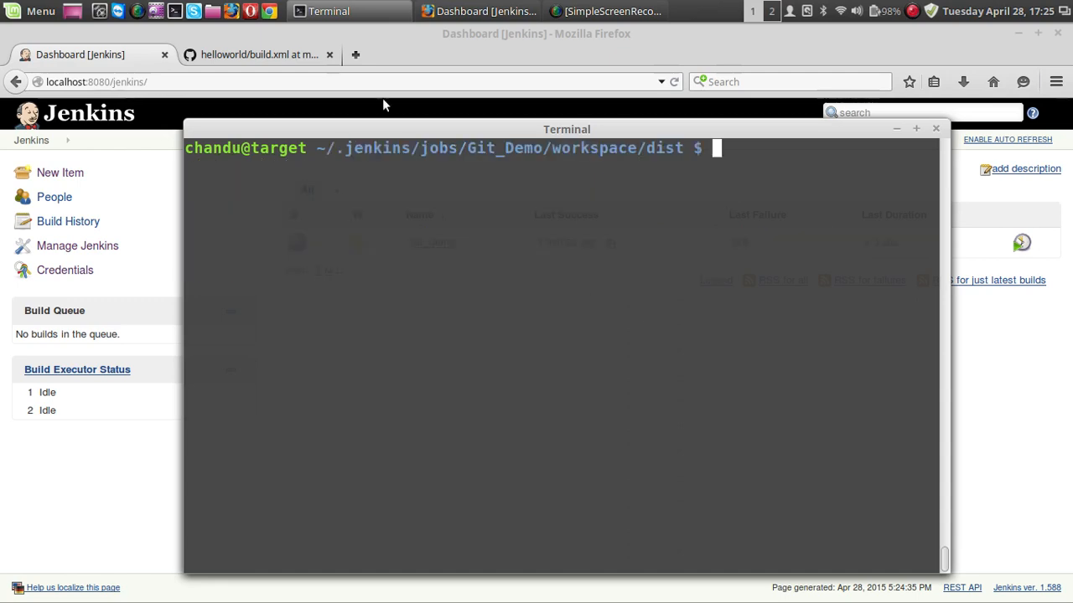
In a new Firefox tab, open Tomcat's Manager App from localhost:8080 and launch the /helloWorld-0.1-dev application.
left_click(355, 54)
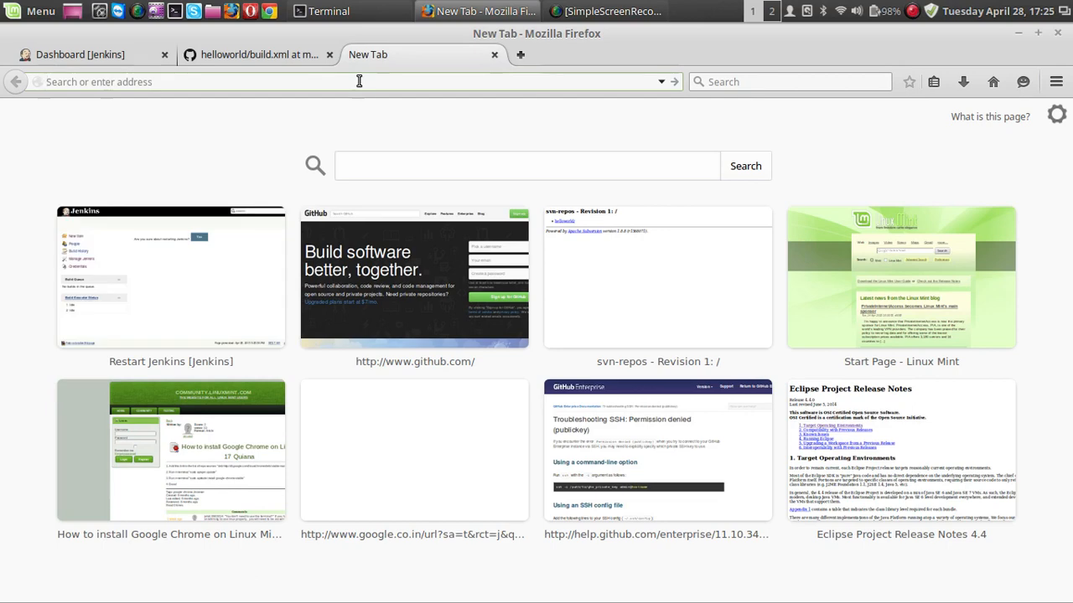
type("localhost/")
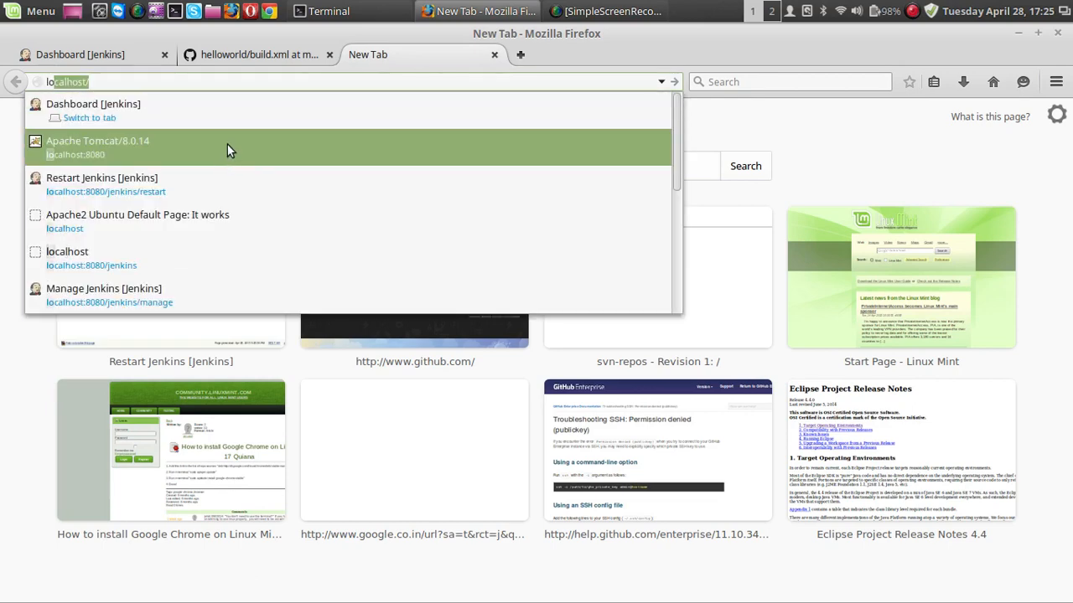
left_click(227, 144)
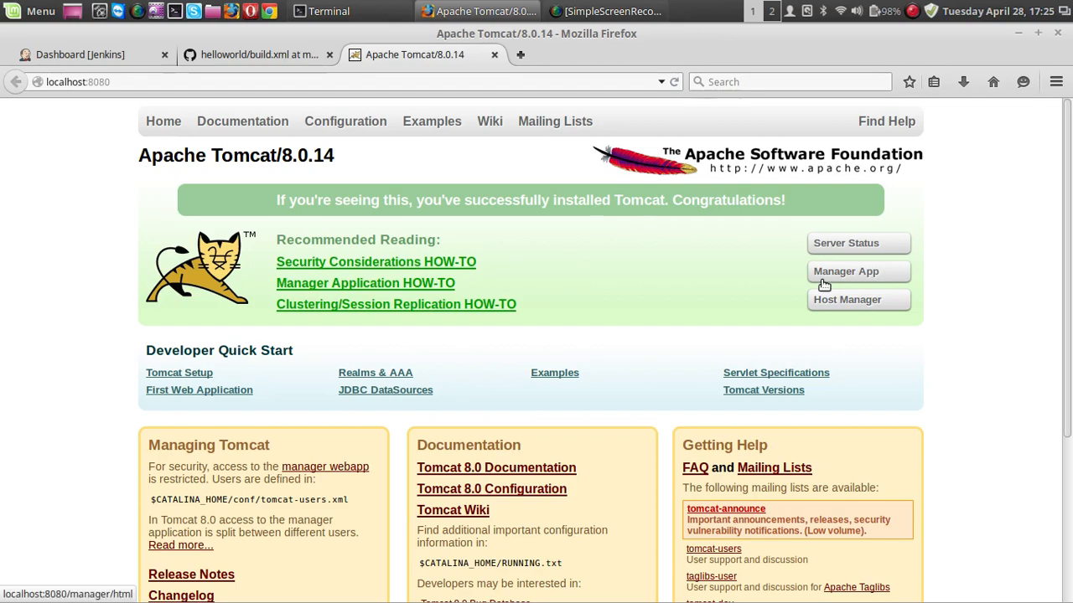
left_click(822, 282)
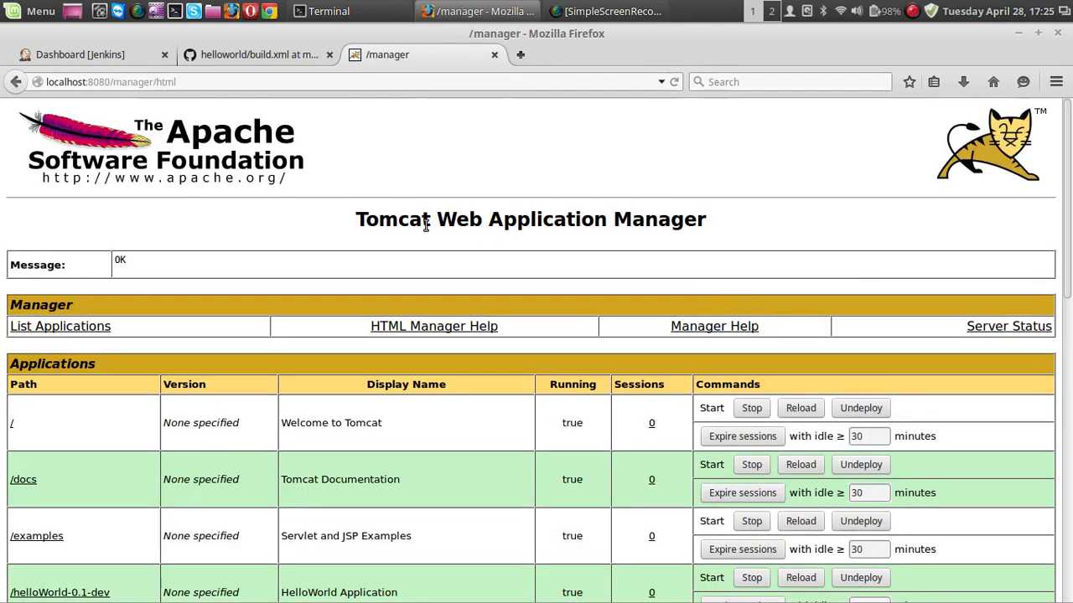
scroll(425, 225, "down", 5)
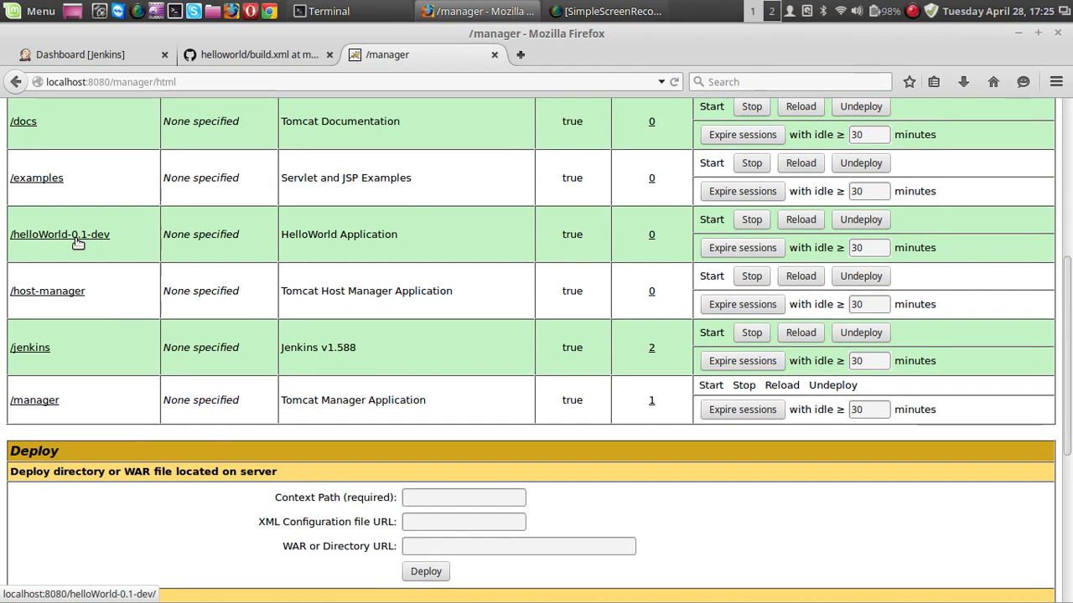
left_click(75, 236)
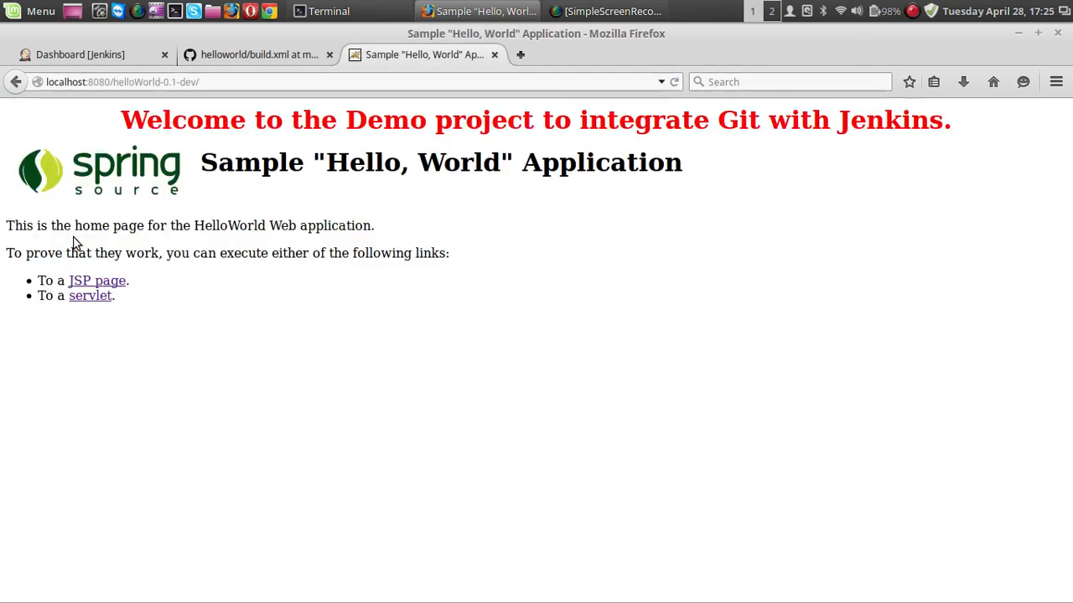
Check the HelloWorld application's JSP page and servlet, and return to the Jenkins dashboard.
left_click(108, 284)
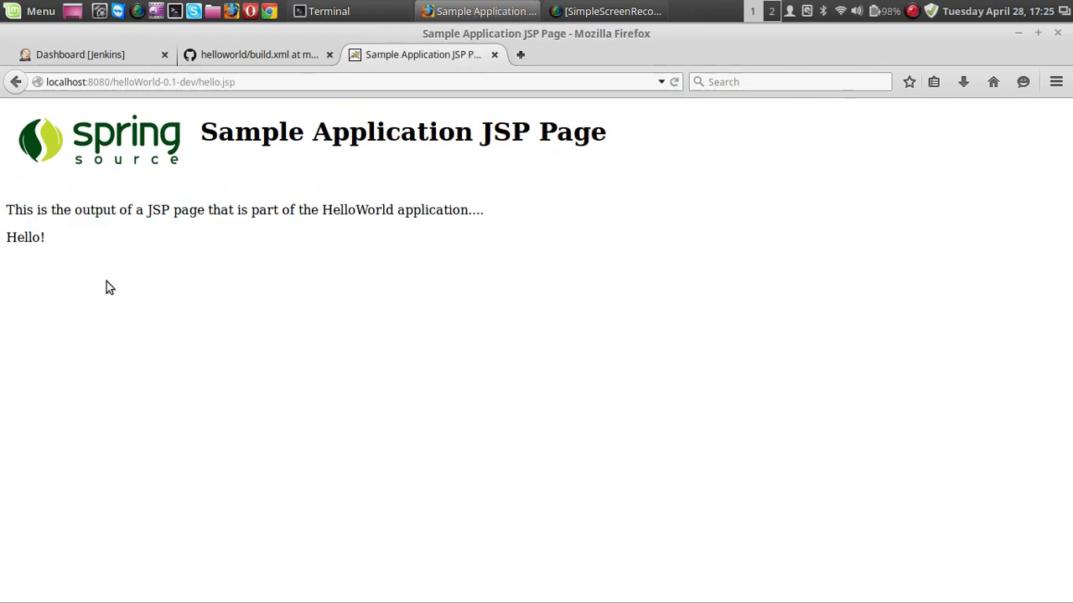
key("alt+Left")
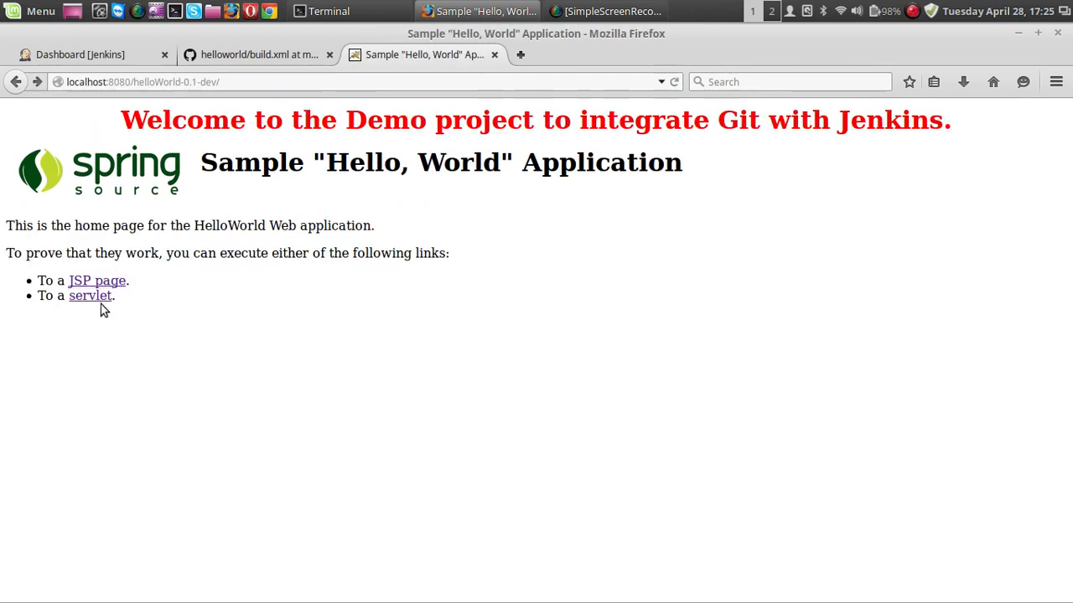
left_click(100, 298)
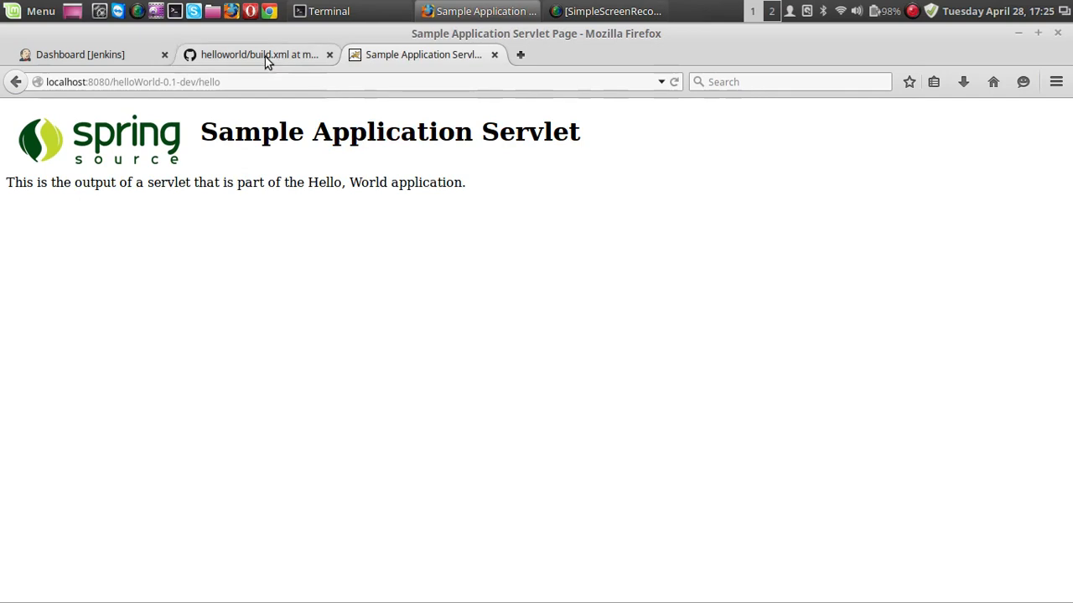
left_click(110, 57)
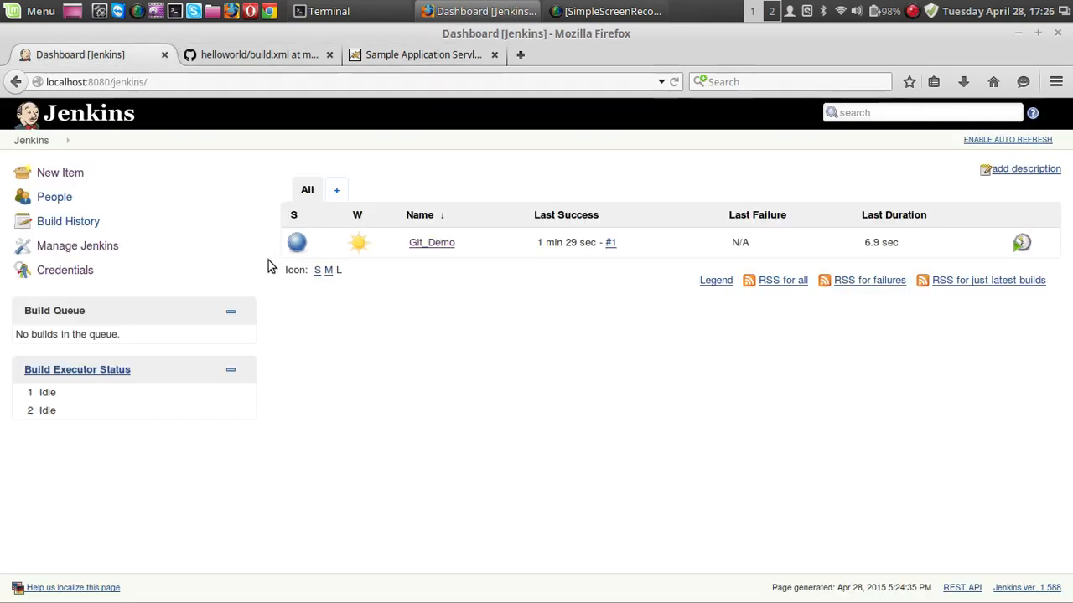